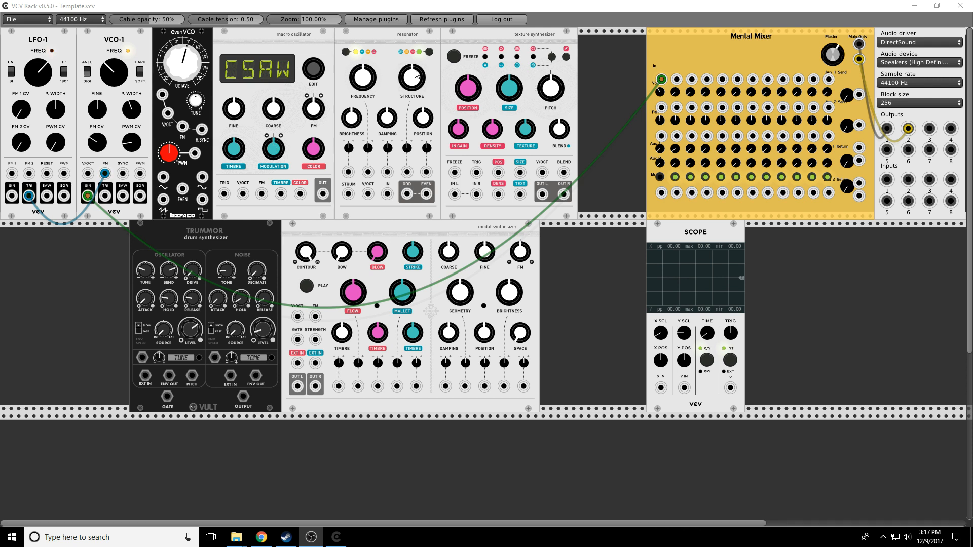
pyautogui.rightClick(600, 71)
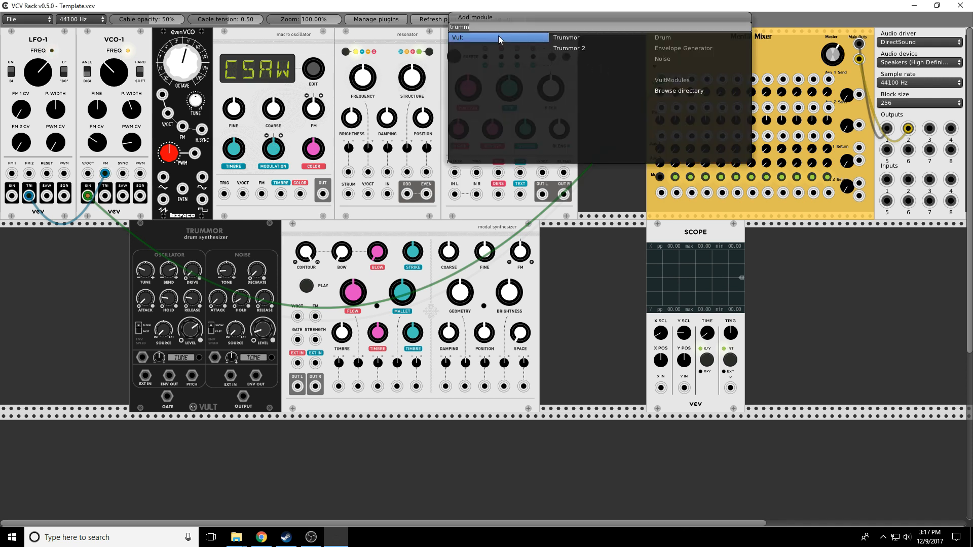
pyautogui.press('BackSpace')
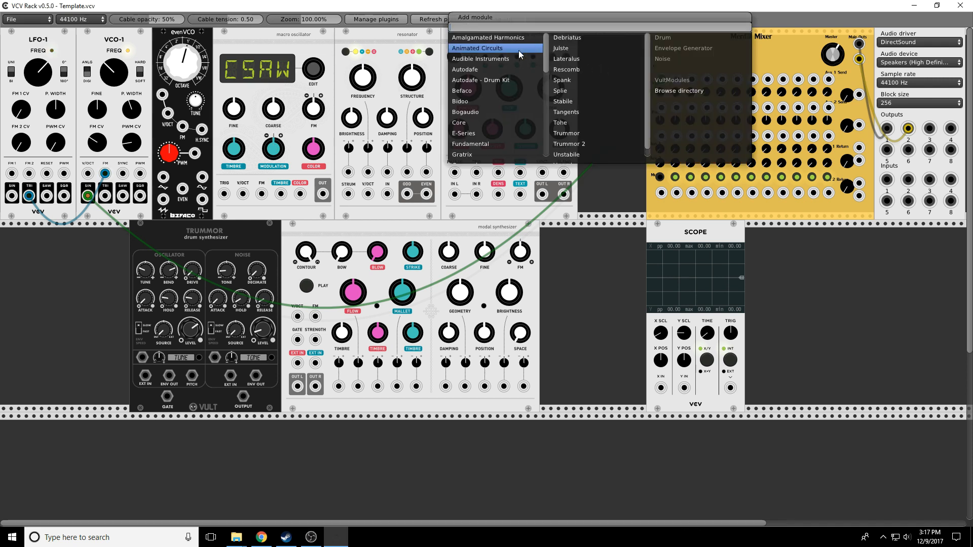
pyautogui.click(485, 59)
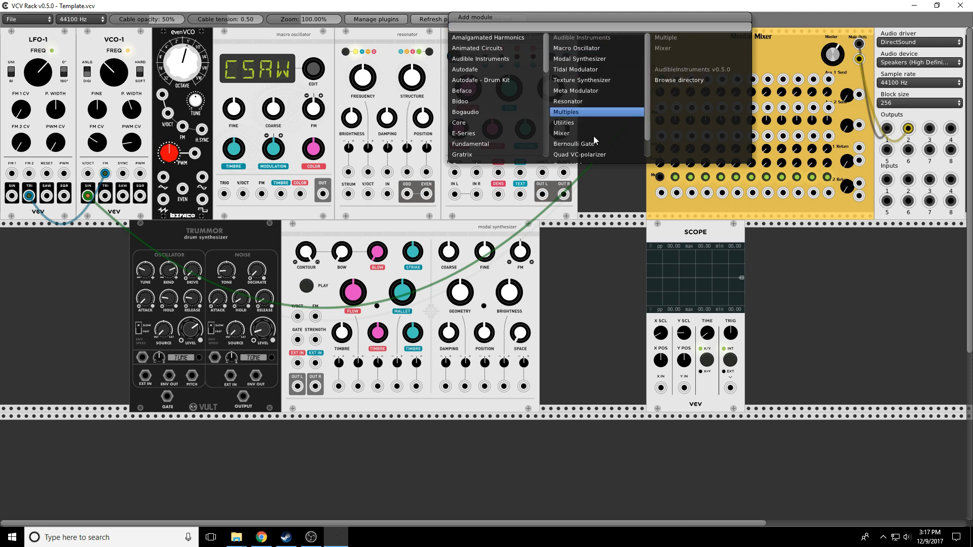
pyautogui.click(599, 172)
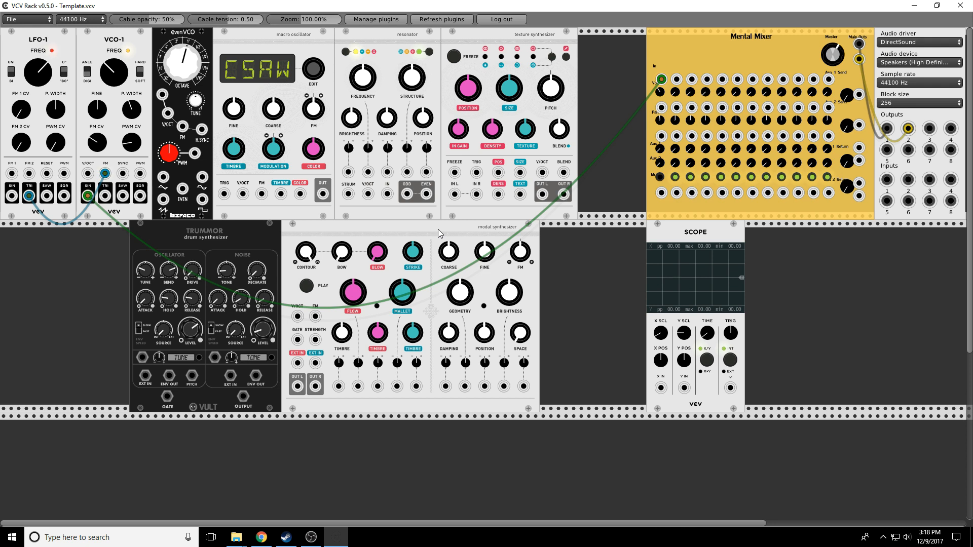
# Step: Delete the modal synthesizer and Trummor drum synthesizer modules from the second row
pyautogui.rightClick(375, 230)
pyautogui.click(377, 287)
pyautogui.rightClick(243, 227)
pyautogui.click(267, 282)
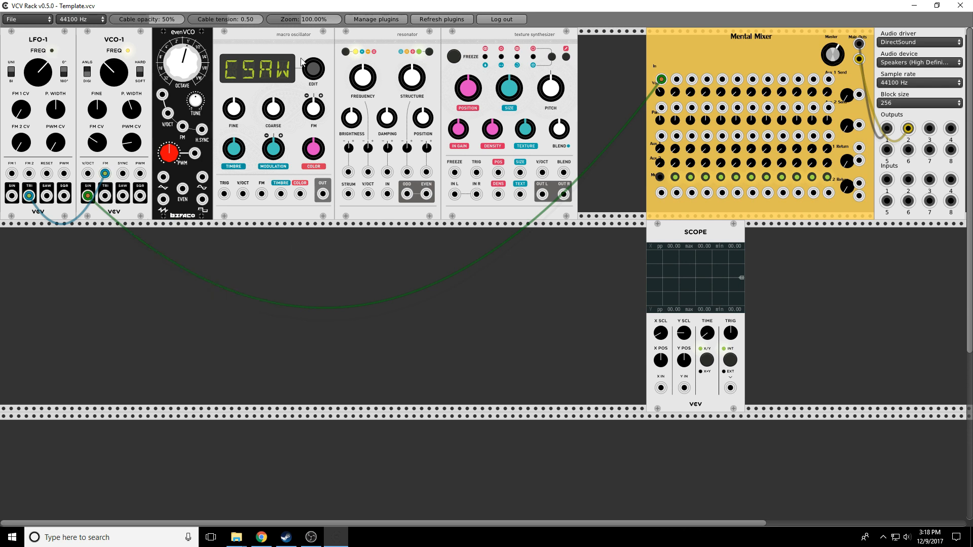
# Step: Delete the macro oscillator, resonator, texture synthesizer and EvenVCO modules from the top row
pyautogui.rightClick(293, 42)
pyautogui.click(306, 98)
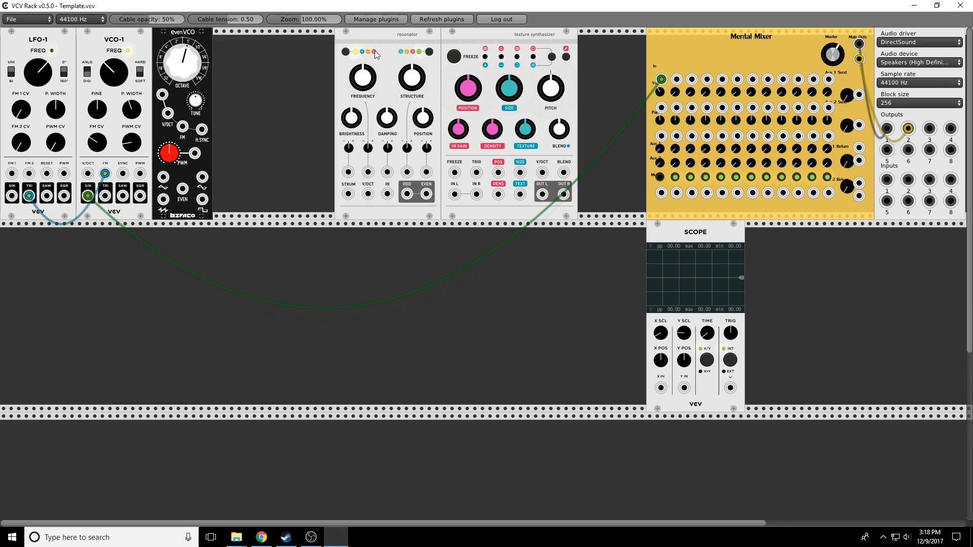
pyautogui.rightClick(383, 38)
pyautogui.click(402, 95)
pyautogui.rightClick(510, 29)
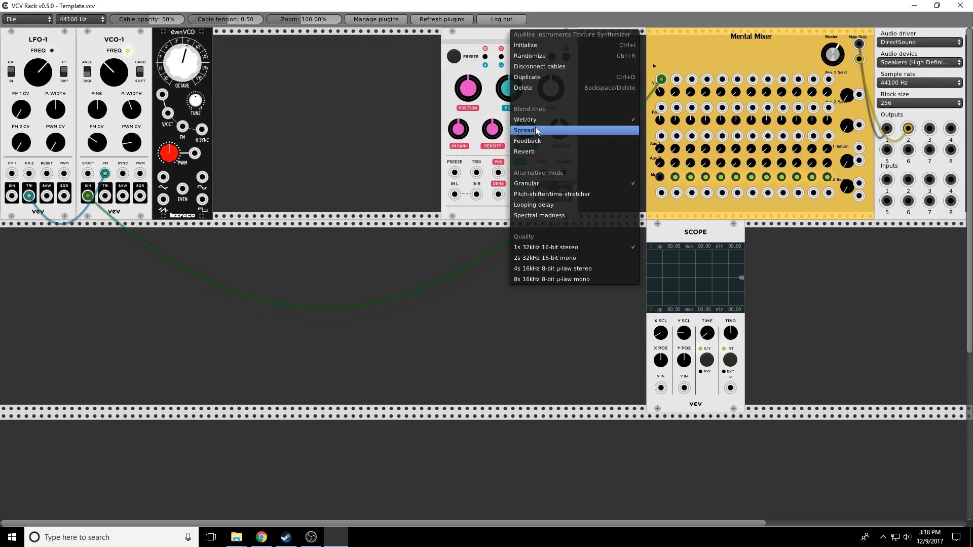
pyautogui.click(520, 88)
pyautogui.rightClick(190, 36)
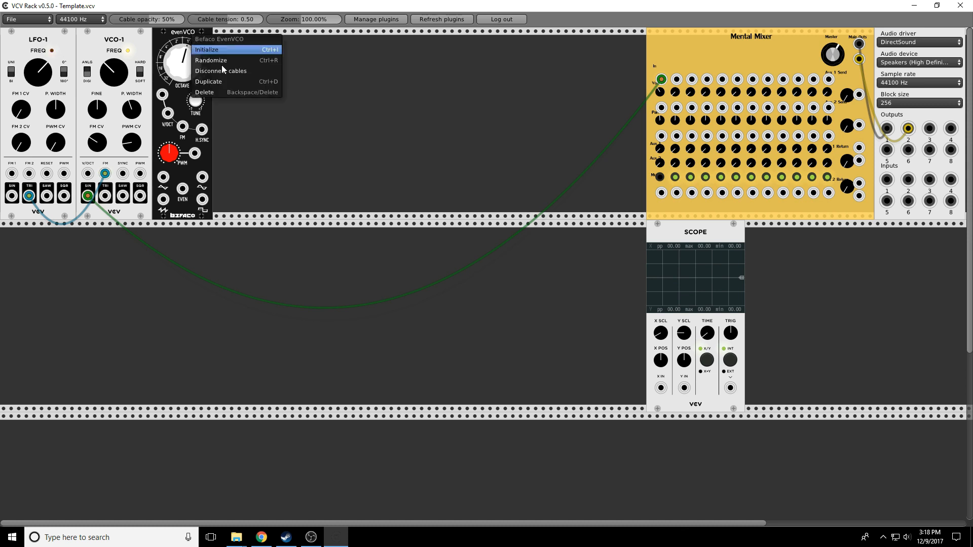
pyautogui.click(211, 90)
# Step: Duplicate the VCO-1 module and move both oscillators side by side, leaving a gap after the LFO
pyautogui.rightClick(144, 46)
pyautogui.click(171, 93)
pyautogui.moveTo(183, 45); pyautogui.dragTo(350, 45)
pyautogui.moveTo(140, 53); pyautogui.dragTo(307, 53)
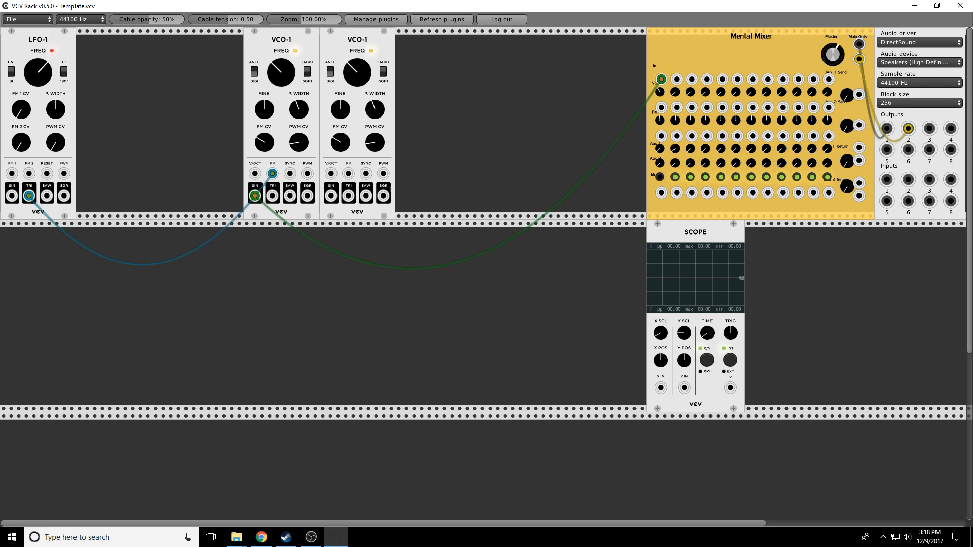
# Step: Make the first VCO audible by unmuting mixer channel 1 and raising the master level, and unplug the LFO cable from its FM input
pyautogui.click(661, 177)
pyautogui.moveTo(844, 59); pyautogui.dragTo(844, 48)
pyautogui.moveTo(272, 174); pyautogui.dragTo(228, 180)
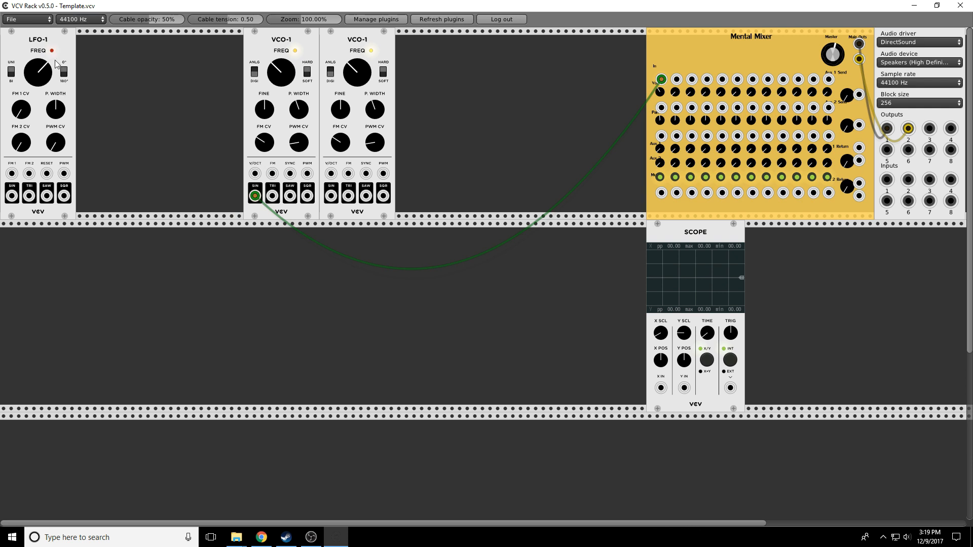
# Step: Duplicate the second VCO-1 to get a third oscillator, and patch the second one's sine output into mixer input 2
pyautogui.rightClick(351, 44)
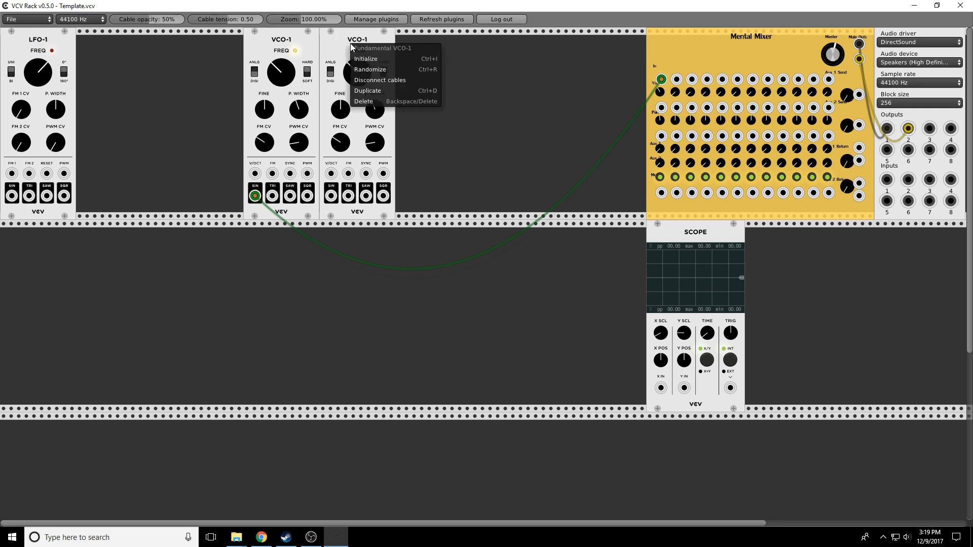
pyautogui.click(363, 92)
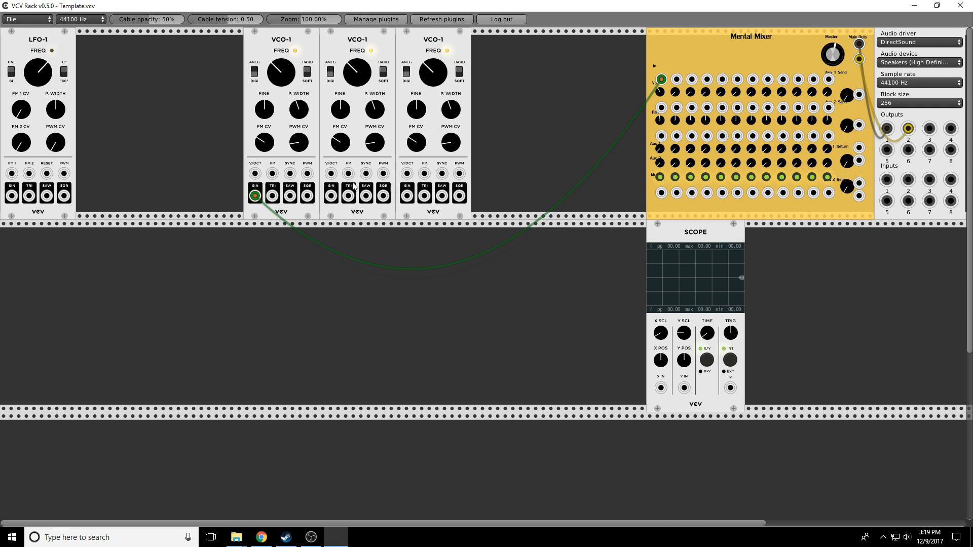
pyautogui.moveTo(331, 195); pyautogui.dragTo(676, 79)
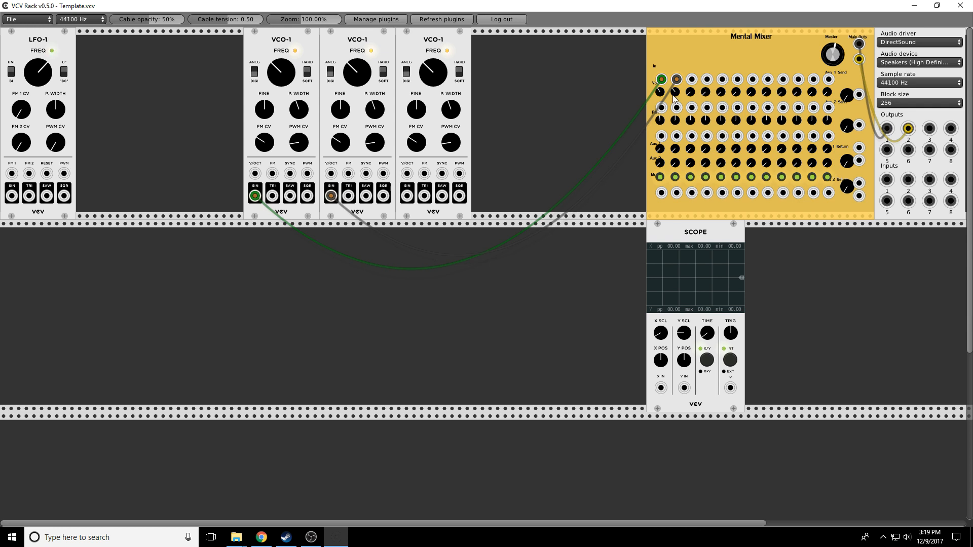
# Step: Move the Scope into the top row beside the Mental Mixer and duplicate it into the row below
pyautogui.moveTo(699, 241); pyautogui.dragTo(598, 66)
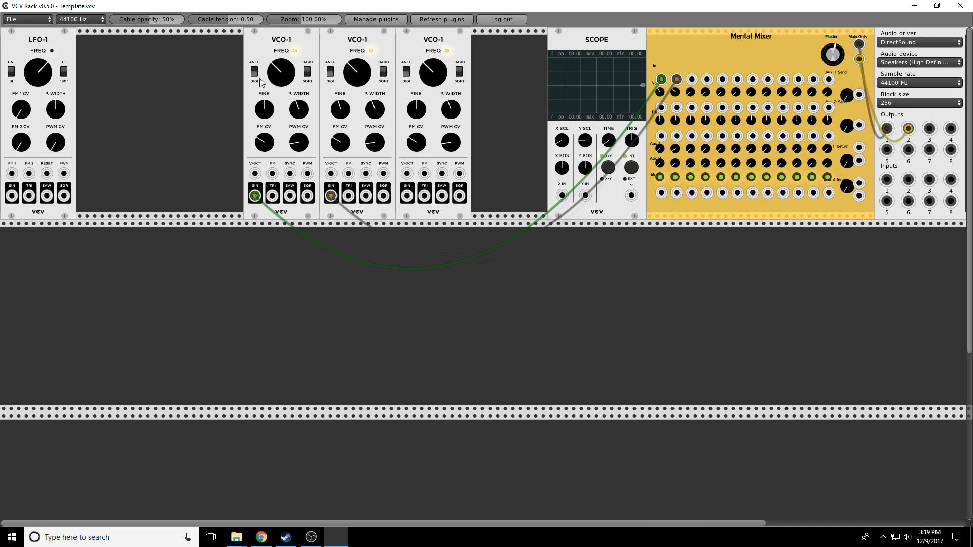
pyautogui.rightClick(586, 44)
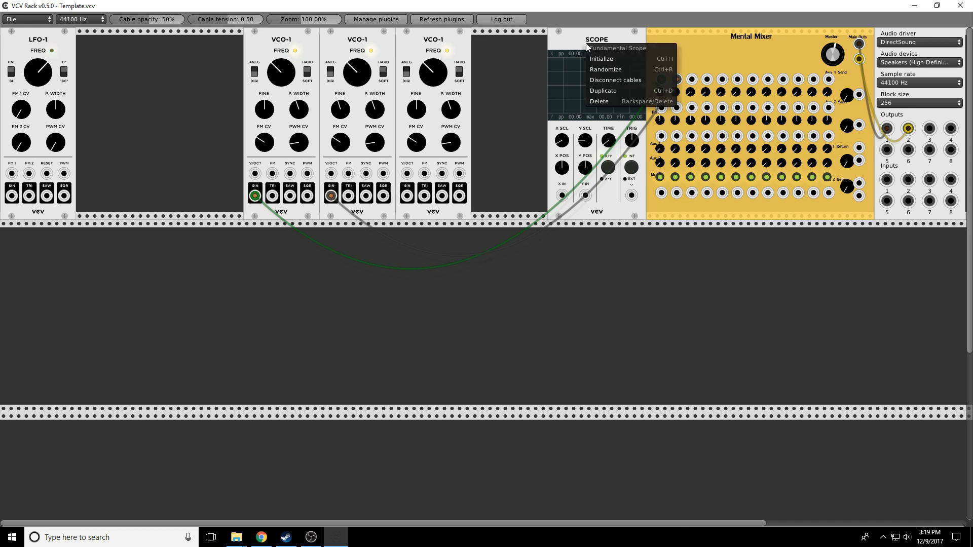
pyautogui.click(601, 90)
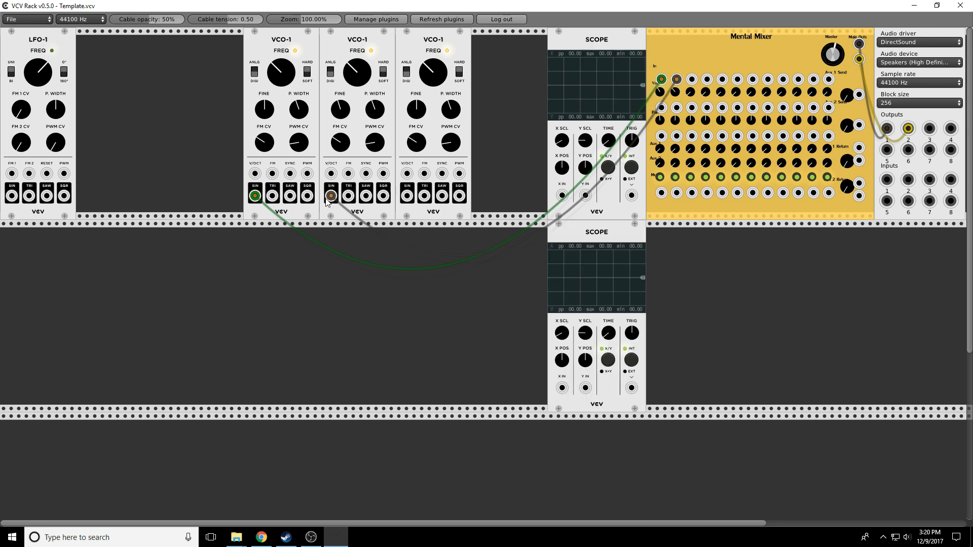
# Step: Patch the first and second VCO sine outputs into the X inputs of the two scopes, adjusting the time scale to show the waves
pyautogui.moveTo(255, 195)
pyautogui.mouseDown()
pyautogui.moveTo(278, 223)
pyautogui.moveTo(562, 195)
pyautogui.mouseUp()
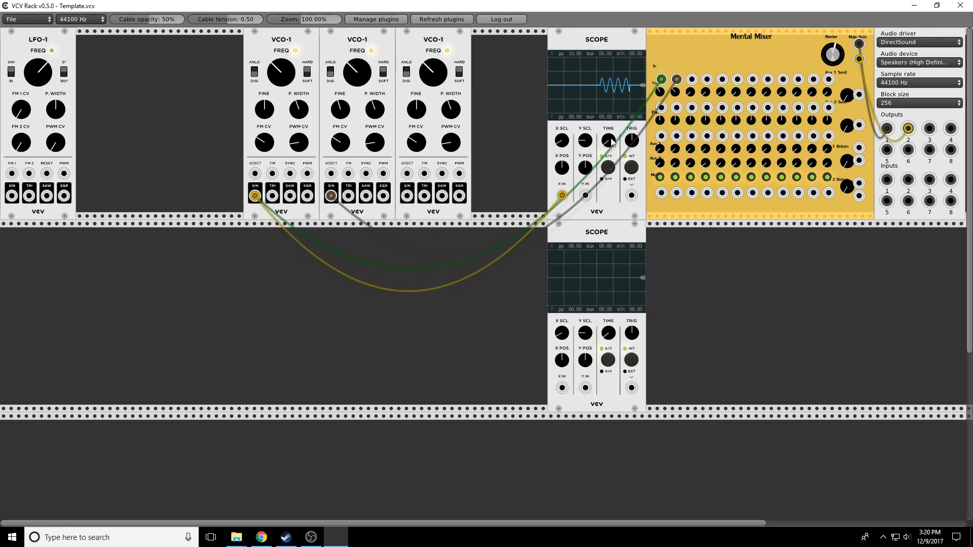
pyautogui.moveTo(611, 139); pyautogui.dragTo(611, 117)
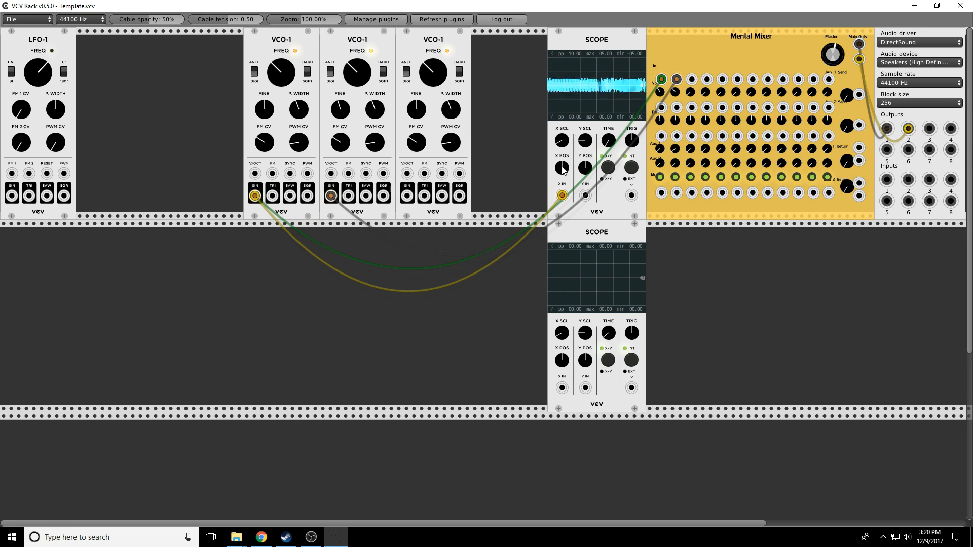
pyautogui.moveTo(609, 141); pyautogui.dragTo(609, 129)
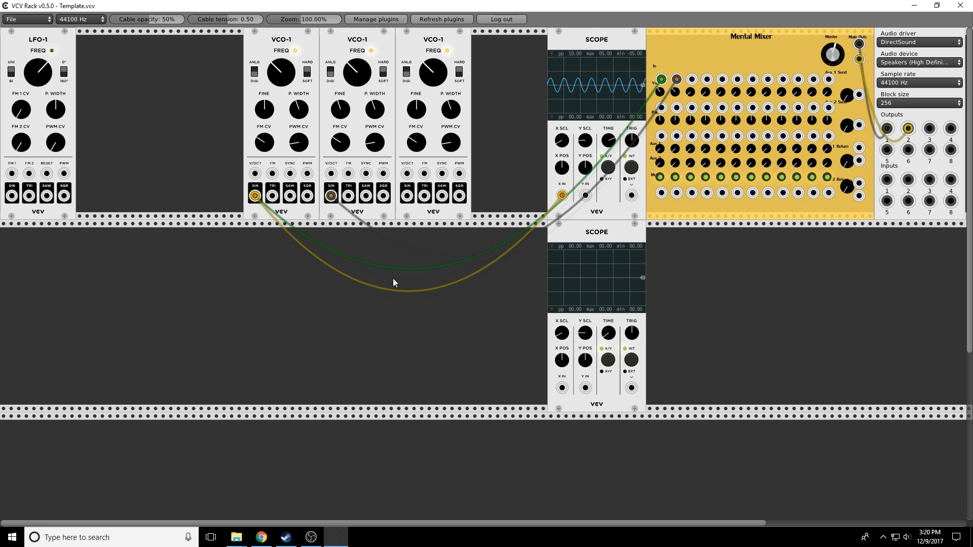
pyautogui.moveTo(332, 197)
pyautogui.mouseDown()
pyautogui.moveTo(352, 243)
pyautogui.moveTo(550, 393)
pyautogui.moveTo(562, 388)
pyautogui.mouseUp()
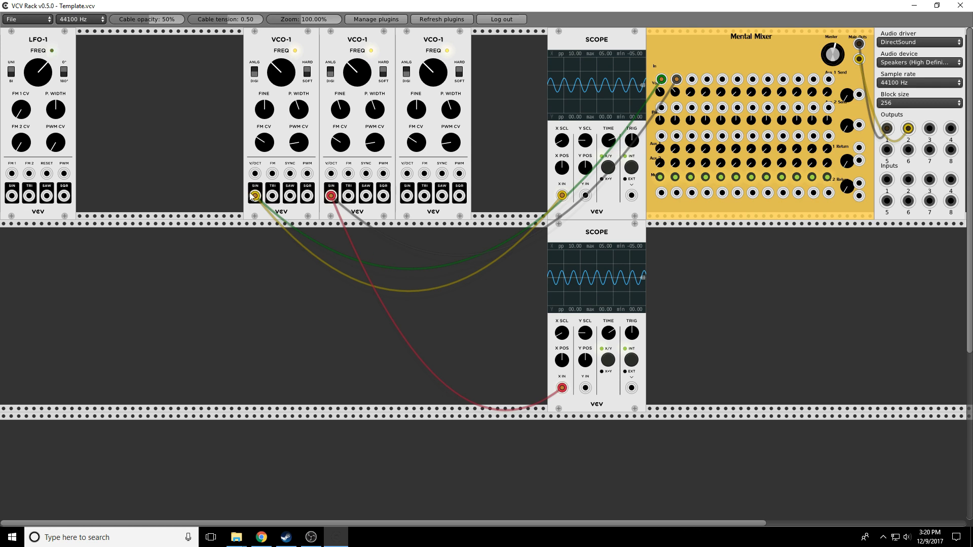
# Step: Unplug both scope cables and move the cables feeding mixer inputs 1 and 2 to the saw outputs of their VCOs
pyautogui.moveTo(255, 196); pyautogui.dragTo(284, 223)
pyautogui.moveTo(331, 196)
pyautogui.mouseDown()
pyautogui.moveTo(330, 286)
pyautogui.moveTo(348, 196)
pyautogui.mouseUp()
pyautogui.moveTo(255, 195); pyautogui.dragTo(366, 195)
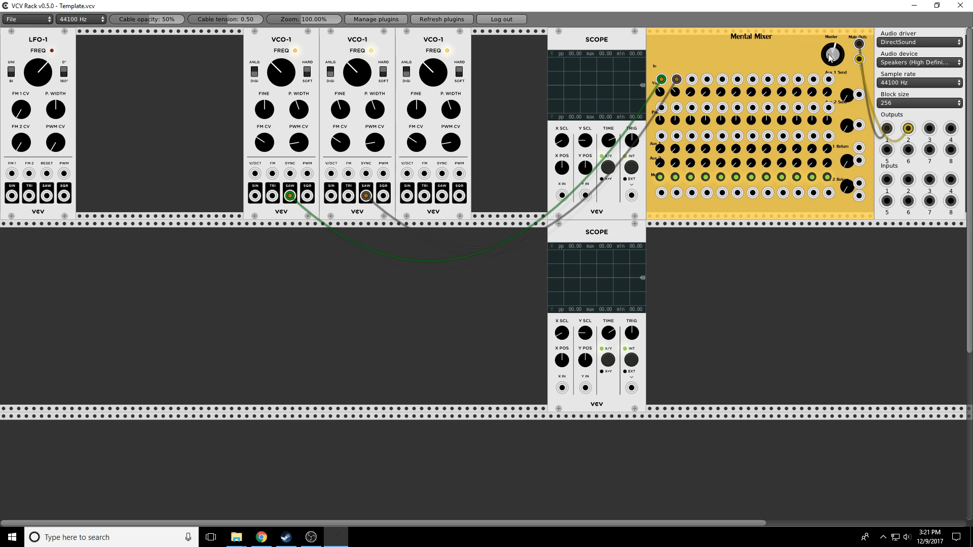
# Step: Turn down the mixer's master level and delete the lower Scope module
pyautogui.moveTo(829, 57); pyautogui.dragTo(829, 94)
pyautogui.rightClick(609, 236)
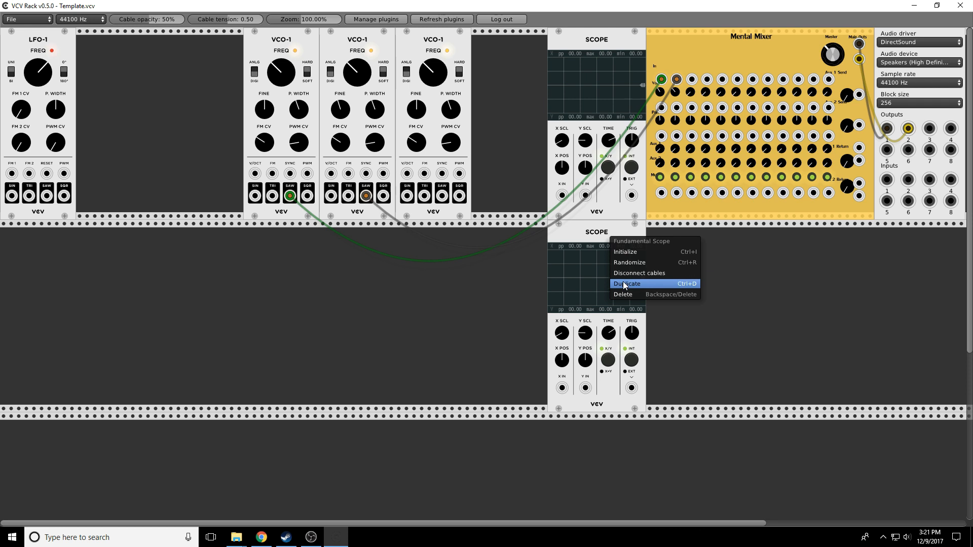
pyautogui.click(625, 295)
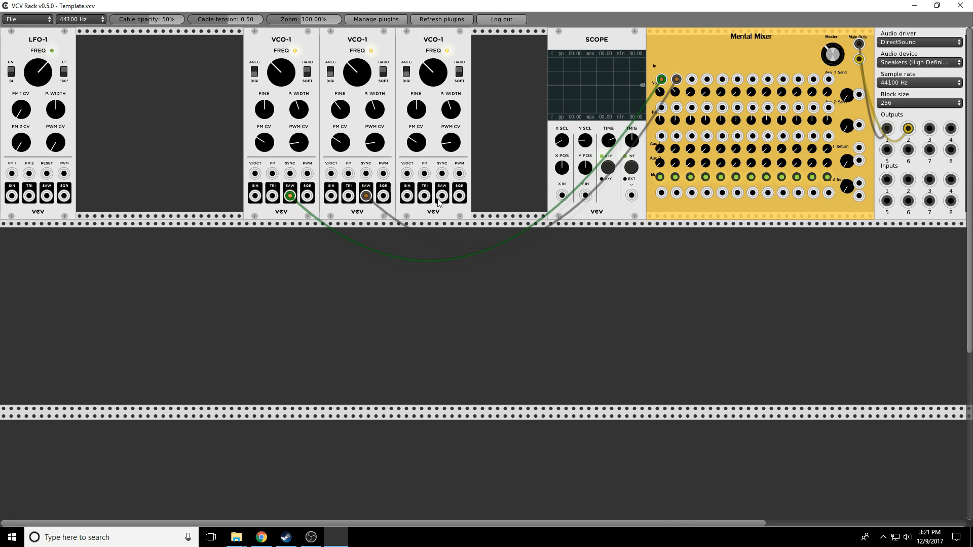
# Step: Patch the third VCO's saw output into mixer input 3 and raise its fine tuning slightly
pyautogui.moveTo(442, 196); pyautogui.dragTo(692, 80)
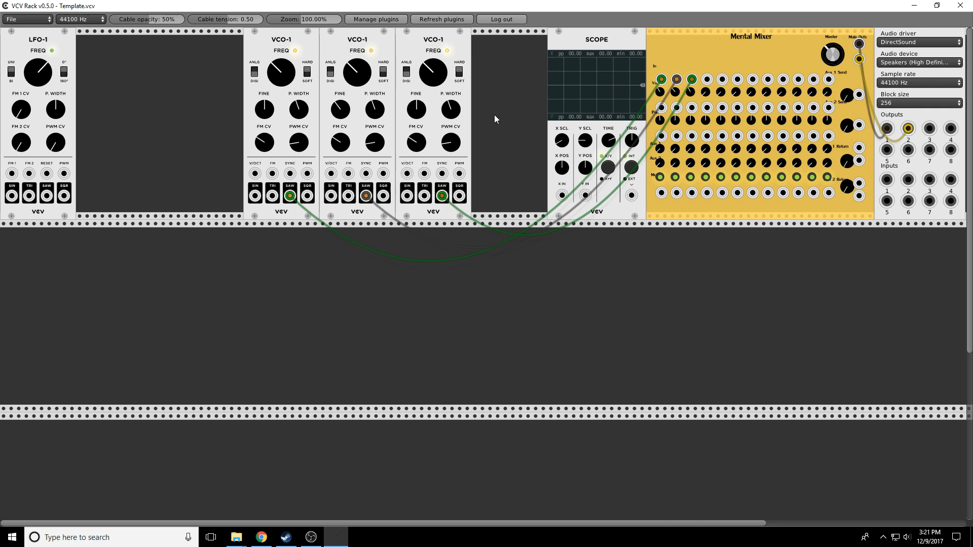
pyautogui.moveTo(417, 110); pyautogui.dragTo(417, 90)
# Step: Patch the LFO's triangle output into the V/OCT inputs of all three VCOs
pyautogui.moveTo(29, 197); pyautogui.dragTo(152, 190)
pyautogui.moveTo(29, 196); pyautogui.dragTo(255, 173)
pyautogui.moveTo(29, 196); pyautogui.dragTo(331, 173)
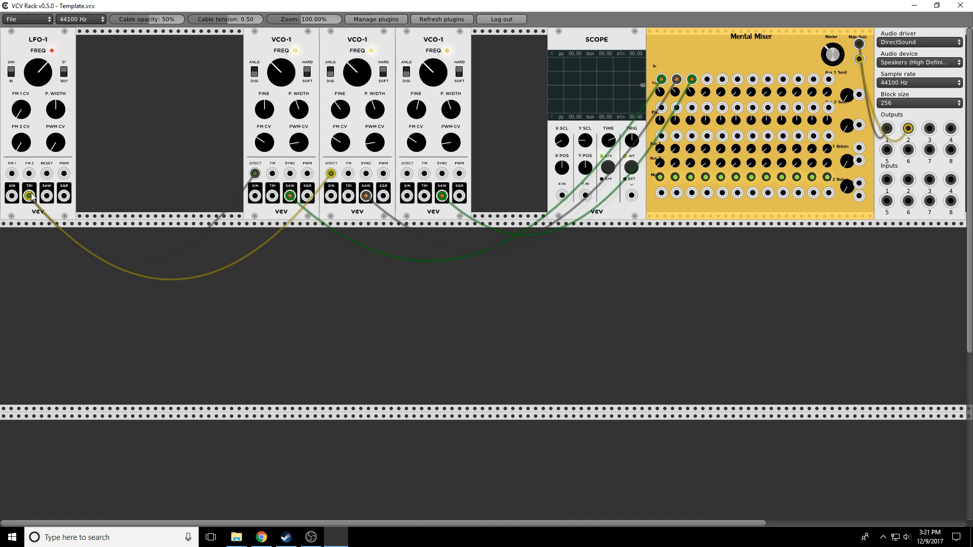
pyautogui.moveTo(32, 194); pyautogui.dragTo(407, 174)
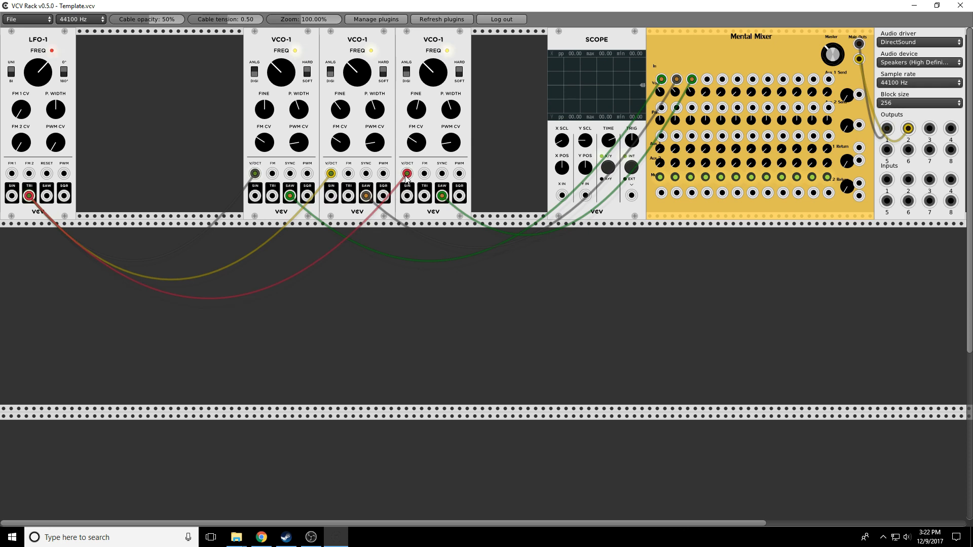
# Step: Mute mixer channels 1 to 3 and add a Fundamental VCA module in the gap beside the LFO
pyautogui.click(691, 178)
pyautogui.click(675, 177)
pyautogui.click(660, 177)
pyautogui.rightClick(131, 79)
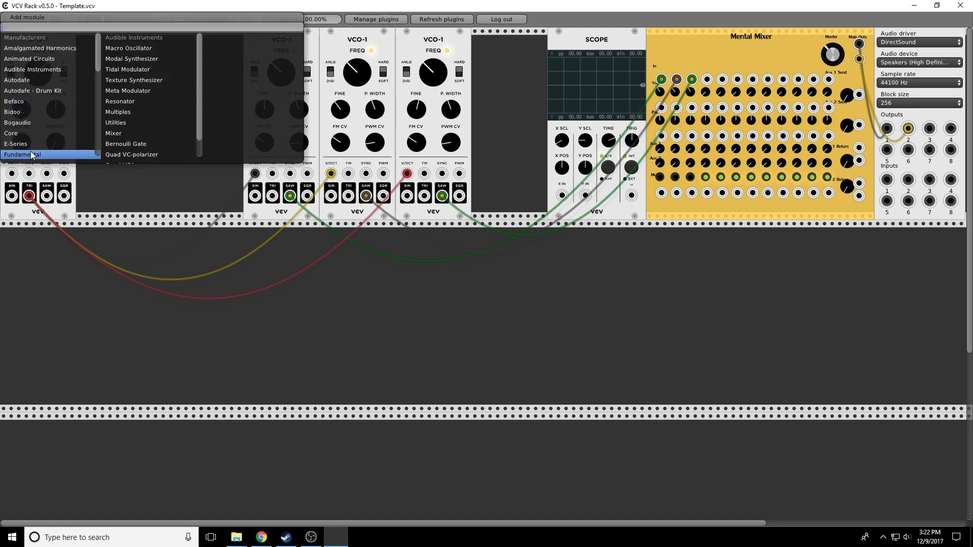
pyautogui.click(116, 79)
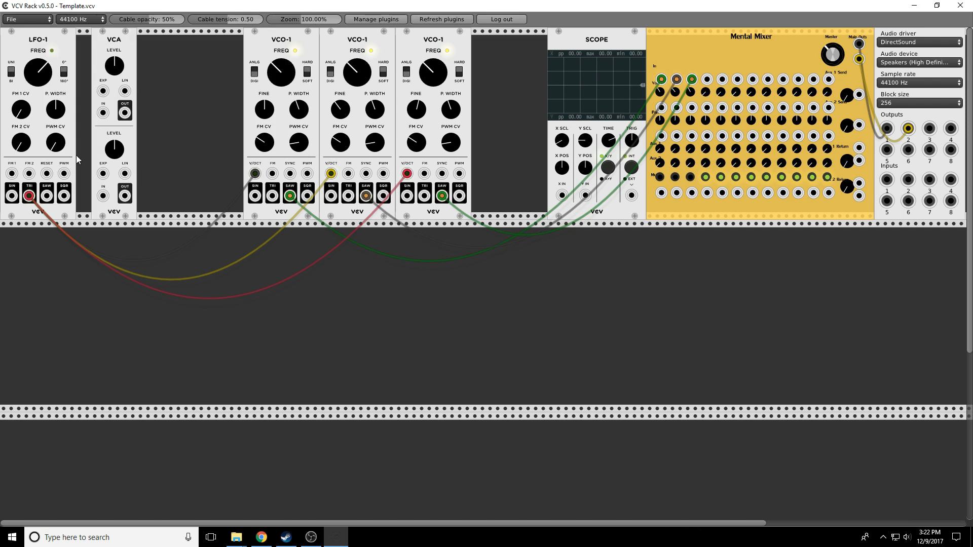
# Step: Move the VCO pitch cables from the LFO to the VCA's upper output, and patch the LFO triangle into the VCA's upper input
pyautogui.moveTo(30, 195); pyautogui.dragTo(125, 112)
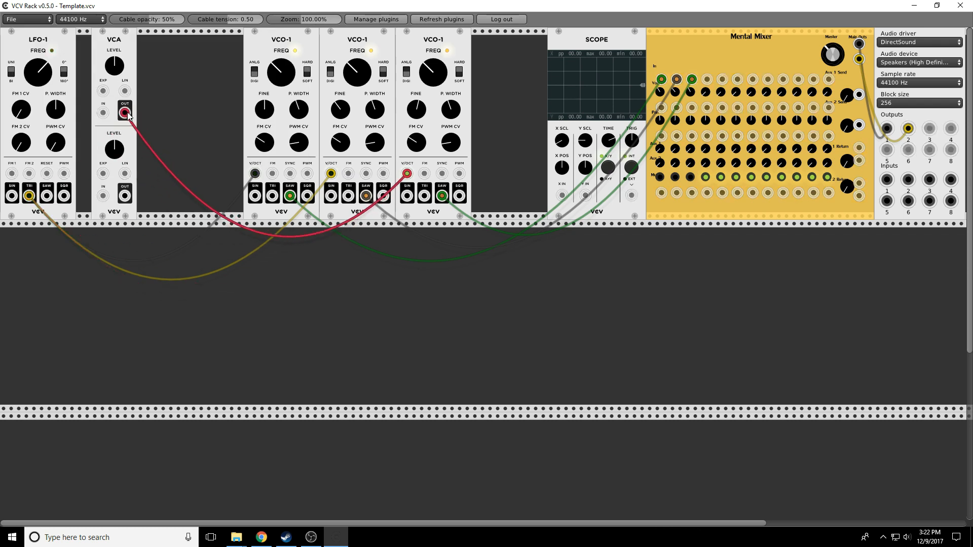
pyautogui.moveTo(29, 196); pyautogui.dragTo(125, 112)
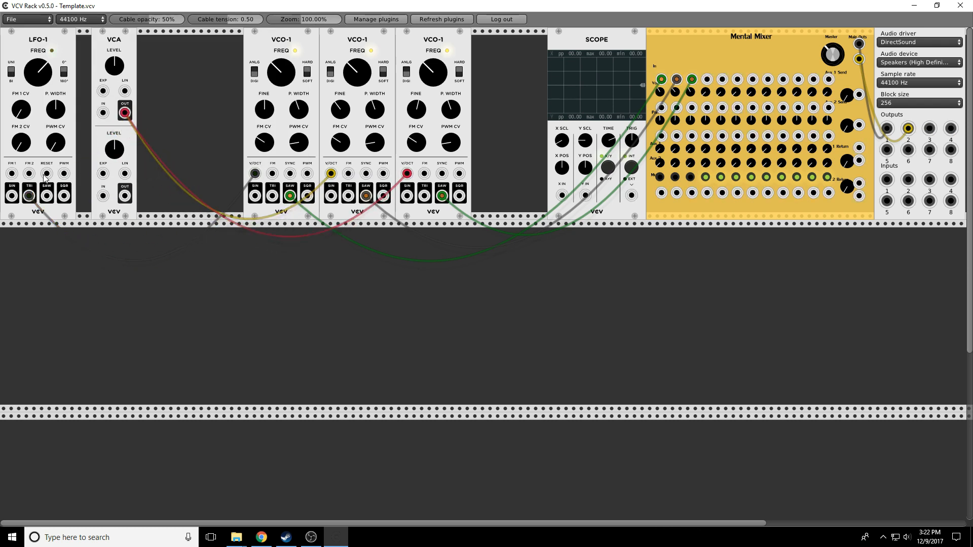
pyautogui.moveTo(29, 196)
pyautogui.mouseDown()
pyautogui.moveTo(128, 112)
pyautogui.moveTo(108, 114)
pyautogui.moveTo(87, 167)
pyautogui.moveTo(29, 195)
pyautogui.mouseUp()
# Step: Unmute mixer channels 1 to 3
pyautogui.click(690, 177)
pyautogui.click(675, 177)
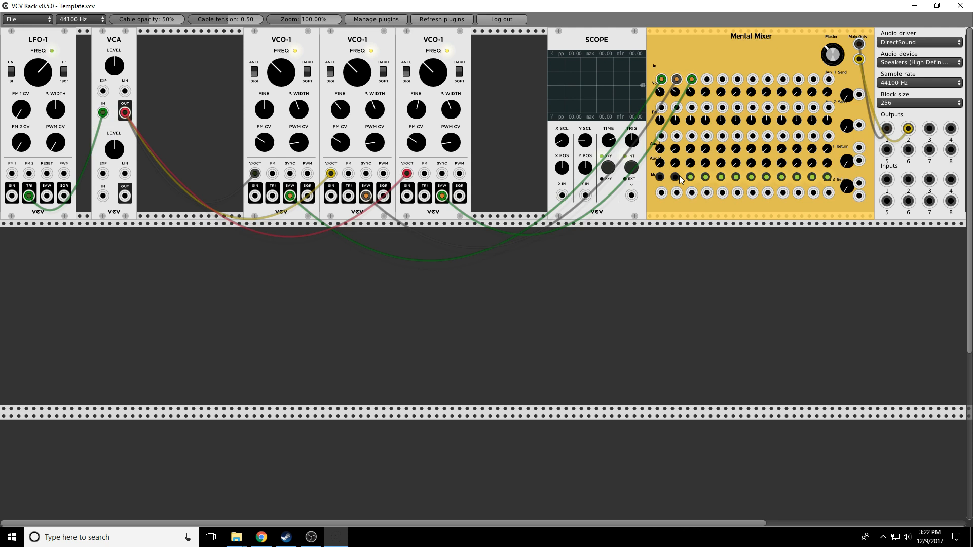
pyautogui.click(660, 177)
# Step: Lower the LFO's frequency and adjust the VCA's upper level to control the pitch modulation depth
pyautogui.moveTo(35, 79)
pyautogui.mouseDown()
pyautogui.moveTo(34, 69)
pyautogui.moveTo(36, 82)
pyautogui.mouseUp()
pyautogui.moveTo(114, 69); pyautogui.dragTo(114, 53)
pyautogui.moveTo(43, 77)
pyautogui.mouseDown()
pyautogui.moveTo(44, 65)
pyautogui.moveTo(31, 73)
pyautogui.mouseUp()
# Step: Mute mixer channel 3 and raise the second VCO's frequency to tune it against the first VCO
pyautogui.click(689, 177)
pyautogui.moveTo(362, 89); pyautogui.dragTo(360, 75)
pyautogui.moveTo(360, 74); pyautogui.dragTo(360, 63)
# Step: Unmute mixer channel 3, mute channel 2, and raise the third VCO's frequency to tune it against the first VCO
pyautogui.click(690, 177)
pyautogui.click(675, 177)
pyautogui.moveTo(432, 76); pyautogui.dragTo(430, 89)
pyautogui.moveTo(429, 89); pyautogui.dragTo(429, 66)
pyautogui.click(689, 177)
pyautogui.click(692, 176)
pyautogui.moveTo(431, 77); pyautogui.dragTo(431, 74)
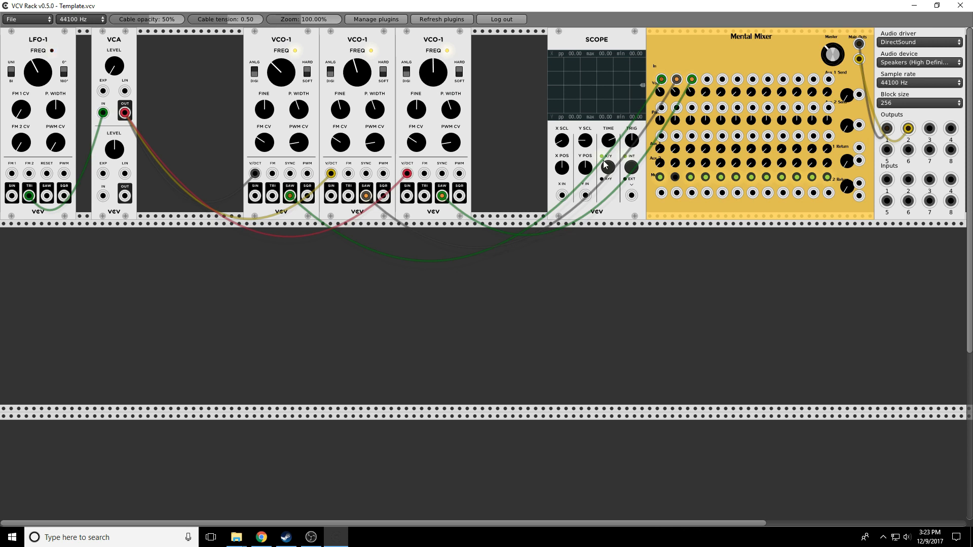
# Step: Unmute mixer channel 2 and raise the second VCO's frequency slightly to refine the chord
pyautogui.click(675, 176)
pyautogui.moveTo(357, 73); pyautogui.dragTo(357, 70)
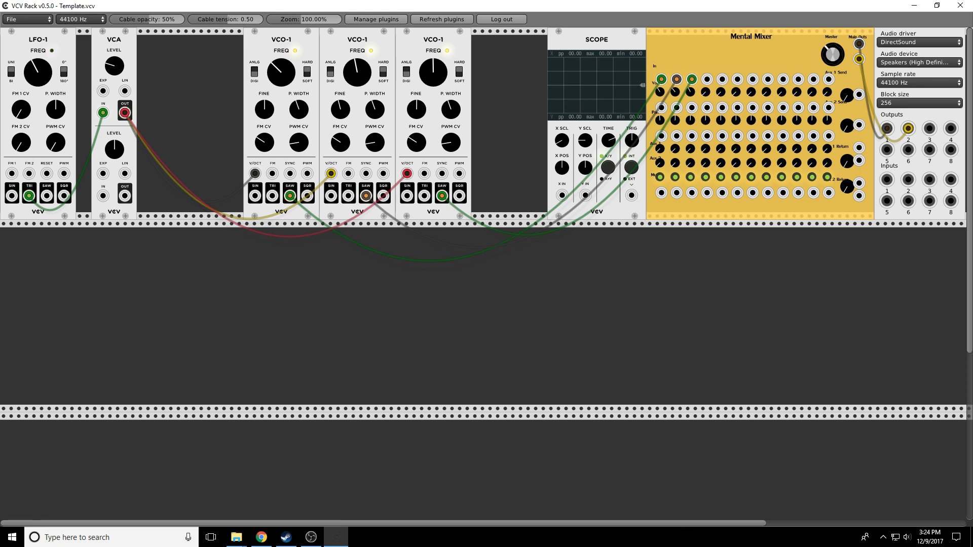
# Step: Raise the LFO's frequency and turn the VCA's upper level up slightly for faster, audible pitch modulation
pyautogui.moveTo(34, 75); pyautogui.dragTo(34, 48)
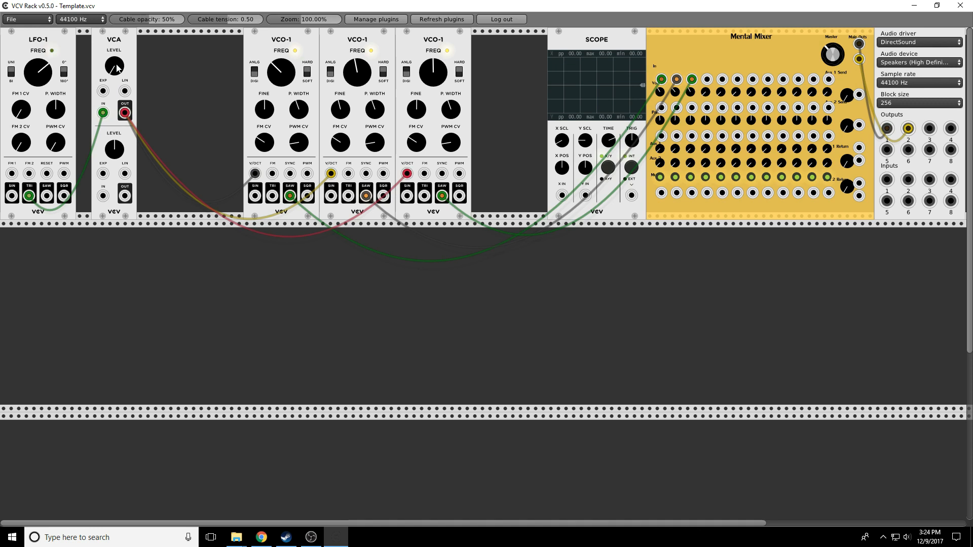
pyautogui.moveTo(118, 76); pyautogui.dragTo(118, 73)
pyautogui.moveTo(46, 81); pyautogui.dragTo(47, 68)
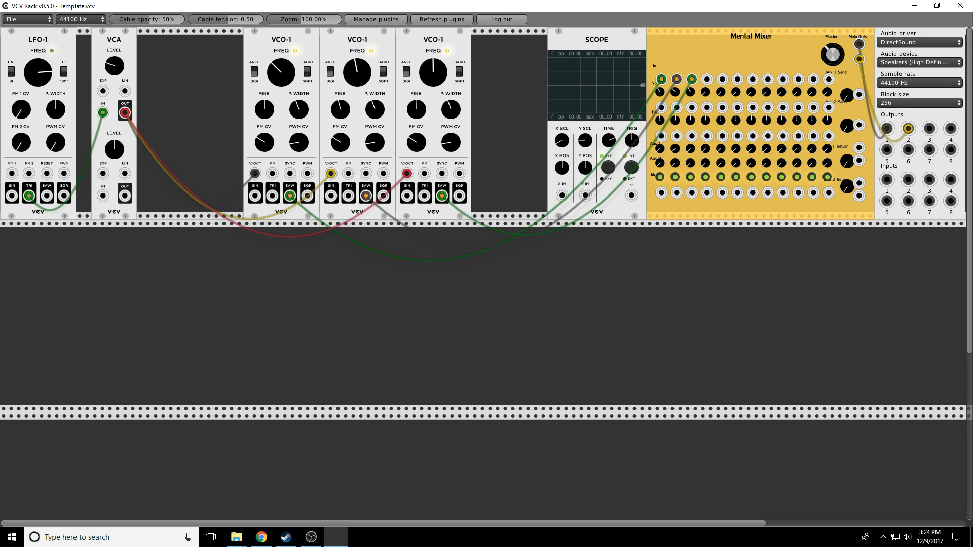
# Step: Turn the VCA's upper level fully down and set the LFO's frequency to the middle, with mixer channels 1 to 3 muted
pyautogui.moveTo(114, 66); pyautogui.dragTo(114, 72)
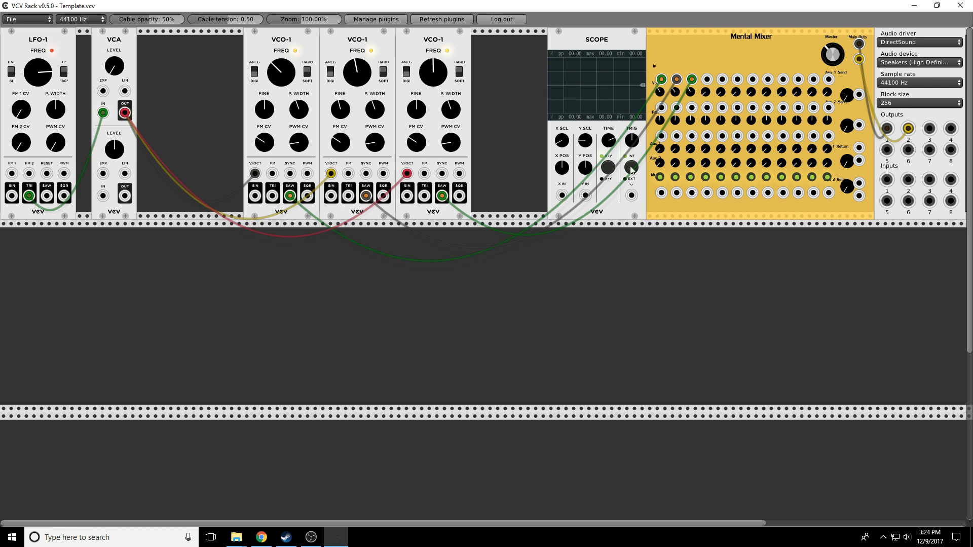
pyautogui.click(659, 177)
pyautogui.moveTo(38, 71); pyautogui.dragTo(38, 71)
pyautogui.moveTo(38, 71)
pyautogui.mouseDown()
pyautogui.moveTo(38, 59)
pyautogui.moveTo(38, 67)
pyautogui.mouseUp()
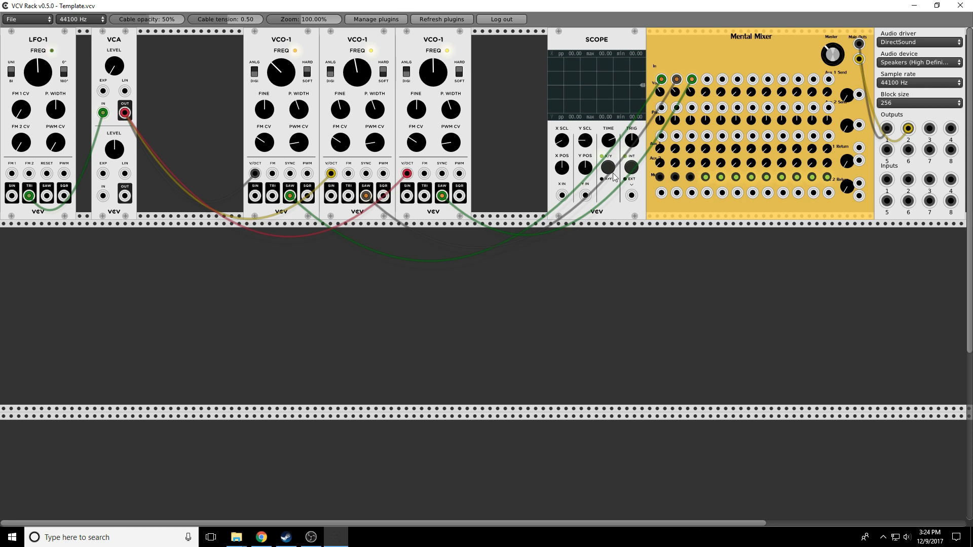
# Step: Unmute mixer channel 1, then modulate the first VCO using a raised VCA level and maximum LFO frequency, and lower that VCO's frequency
pyautogui.click(659, 178)
pyautogui.moveTo(38, 72)
pyautogui.mouseDown()
pyautogui.moveTo(38, 55)
pyautogui.moveTo(38, 87)
pyautogui.mouseUp()
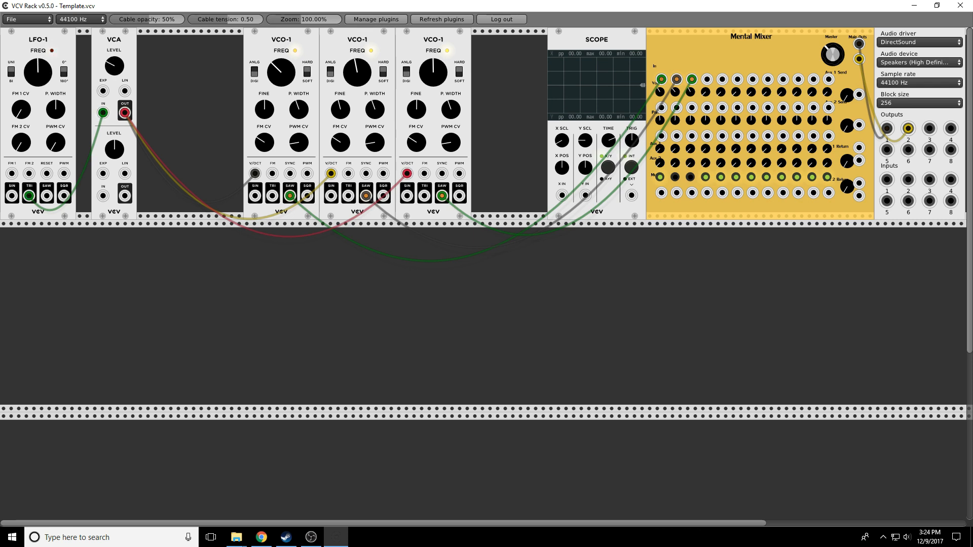
pyautogui.moveTo(113, 67); pyautogui.dragTo(113, 54)
pyautogui.moveTo(42, 82); pyautogui.dragTo(42, 45)
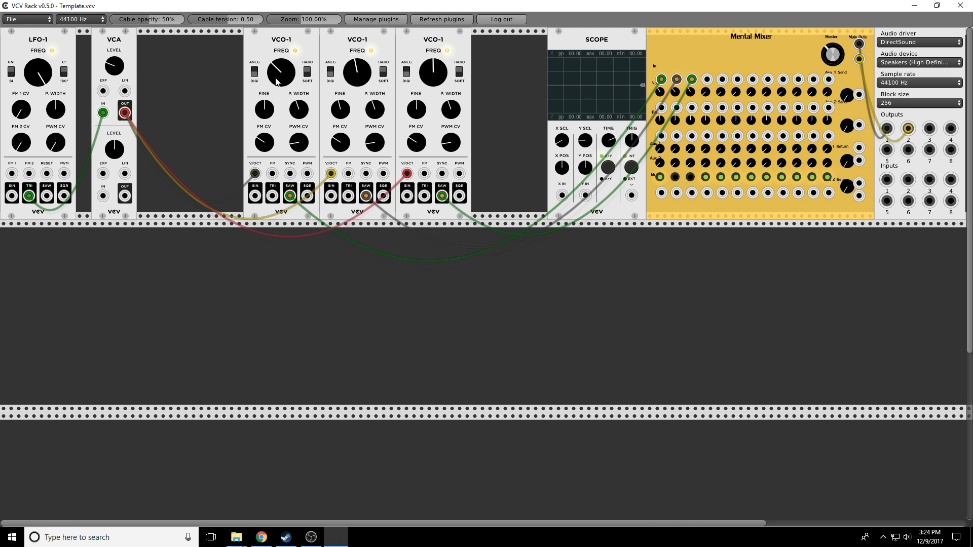
pyautogui.moveTo(282, 72)
pyautogui.mouseDown()
pyautogui.moveTo(281, 43)
pyautogui.moveTo(281, 84)
pyautogui.moveTo(280, 74)
pyautogui.mouseUp()
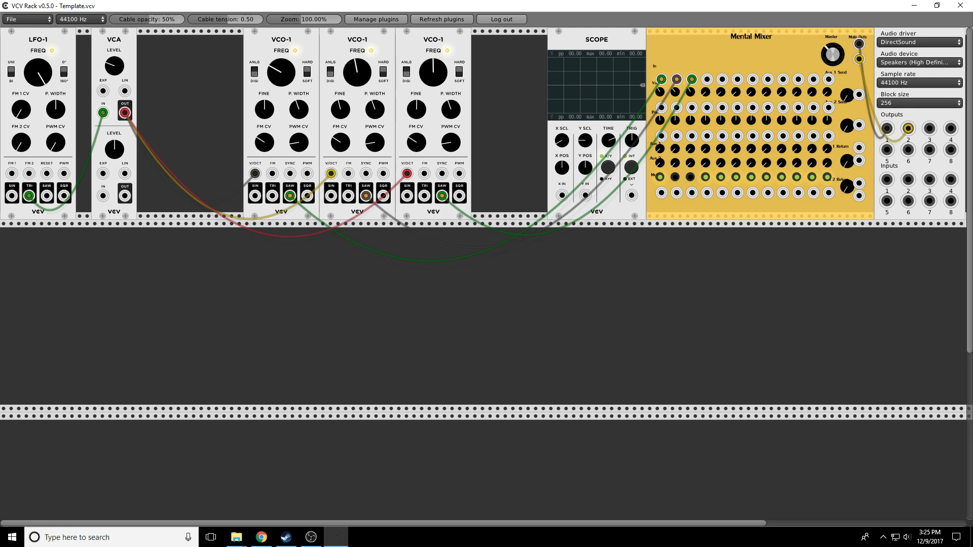
# Step: Mute mixer channel 1, then shift the first VCO closer to the VCA and move the other two VCOs to the row below
pyautogui.click(661, 176)
pyautogui.moveTo(272, 54); pyautogui.dragTo(188, 56)
pyautogui.moveTo(356, 46); pyautogui.dragTo(142, 296)
pyautogui.moveTo(454, 54); pyautogui.dragTo(256, 247)
# Step: Add a Vult Lateralus filter and route the first VCO's saw through its 6 dB output into mixer channel 1
pyautogui.rightClick(316, 94)
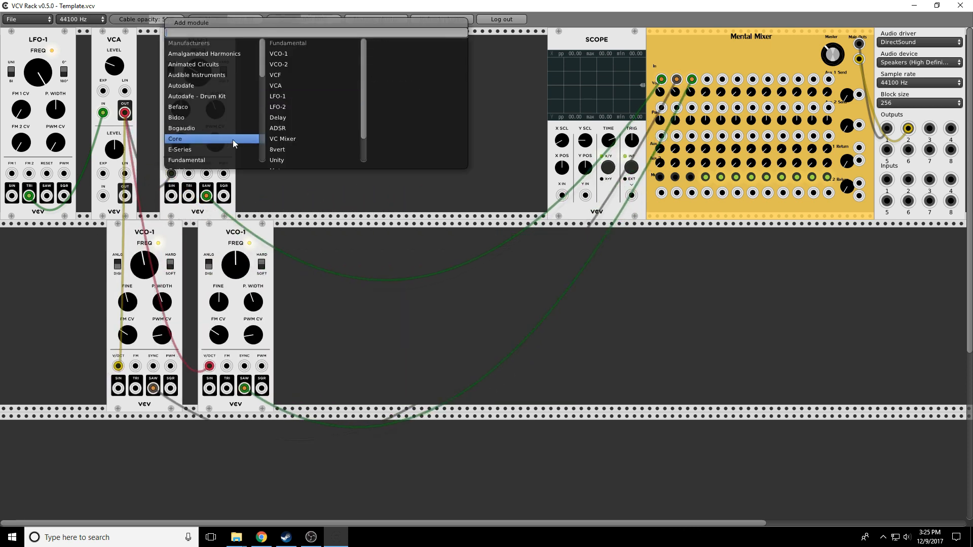
pyautogui.scroll(-5, 260, 66)
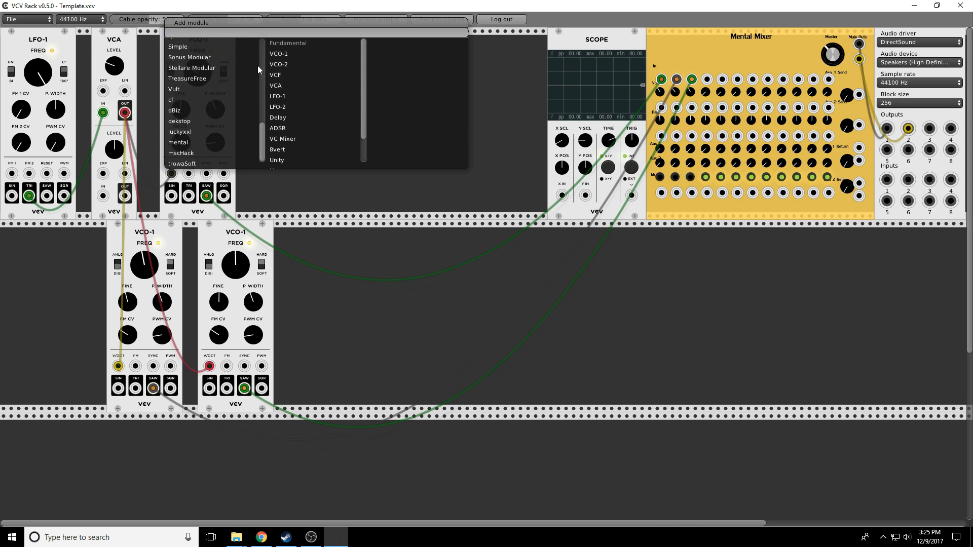
pyautogui.moveTo(177, 91)
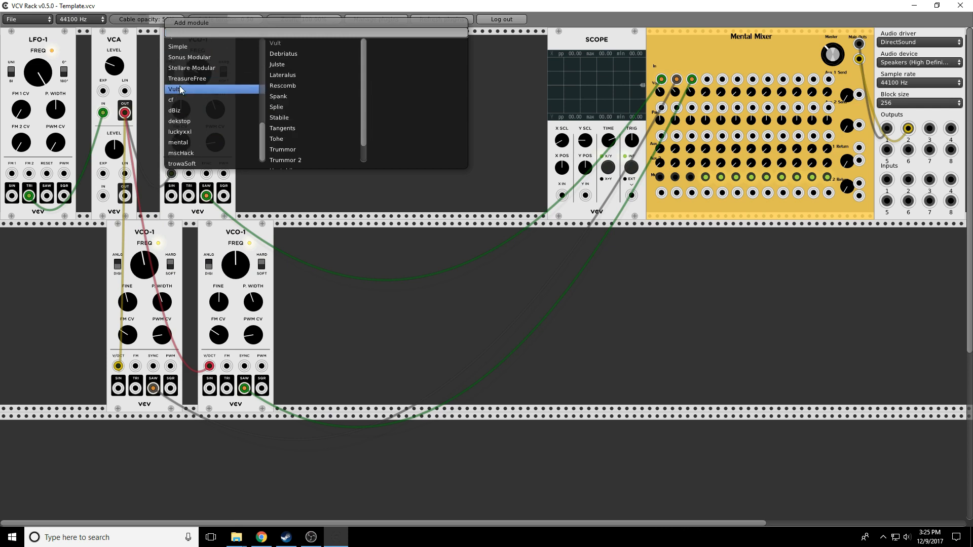
pyautogui.click(275, 78)
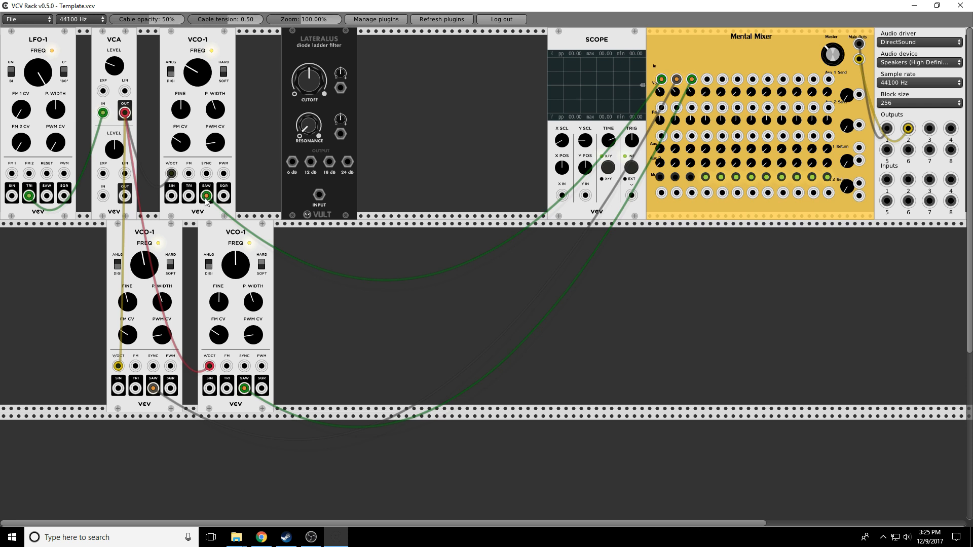
pyautogui.moveTo(661, 79); pyautogui.dragTo(319, 196)
pyautogui.moveTo(292, 161); pyautogui.dragTo(662, 79)
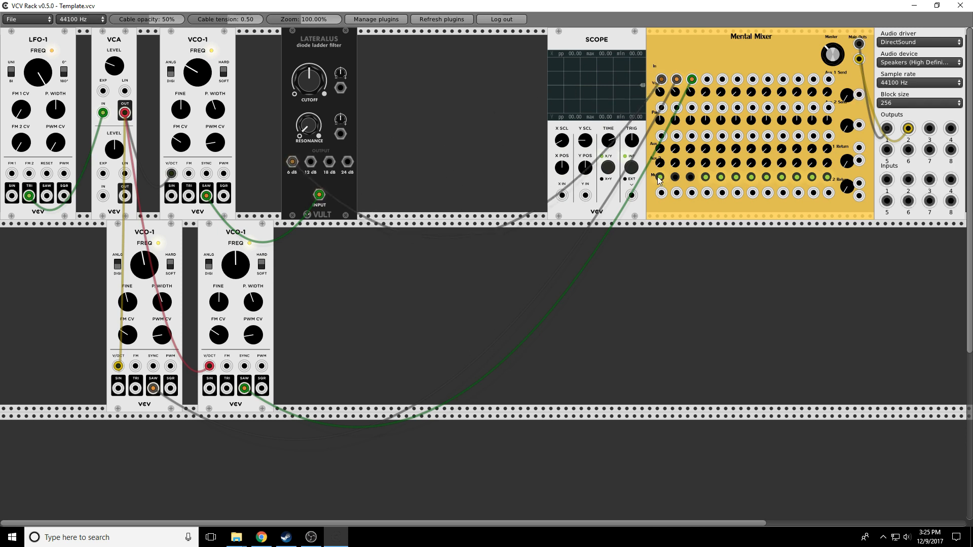
# Step: Sweep the Lateralus cutoff, raise its resonance slightly, and raise the first VCO's frequency to audition the filter
pyautogui.moveTo(309, 80); pyautogui.dragTo(304, 55)
pyautogui.moveTo(211, 68); pyautogui.dragTo(210, 63)
pyautogui.moveTo(309, 79)
pyautogui.mouseDown()
pyautogui.moveTo(309, 95)
pyautogui.moveTo(307, 79)
pyautogui.mouseUp()
pyautogui.moveTo(315, 133); pyautogui.dragTo(315, 132)
pyautogui.moveTo(306, 85)
pyautogui.mouseDown()
pyautogui.moveTo(306, 55)
pyautogui.moveTo(307, 93)
pyautogui.mouseUp()
pyautogui.click(661, 177)
# Step: Move the Lateralus filter closer to the scope and place the first VCO between the VCA and the filter
pyautogui.moveTo(336, 44); pyautogui.dragTo(480, 45)
pyautogui.moveTo(459, 80); pyautogui.dragTo(458, 63)
pyautogui.moveTo(180, 39); pyautogui.dragTo(287, 55)
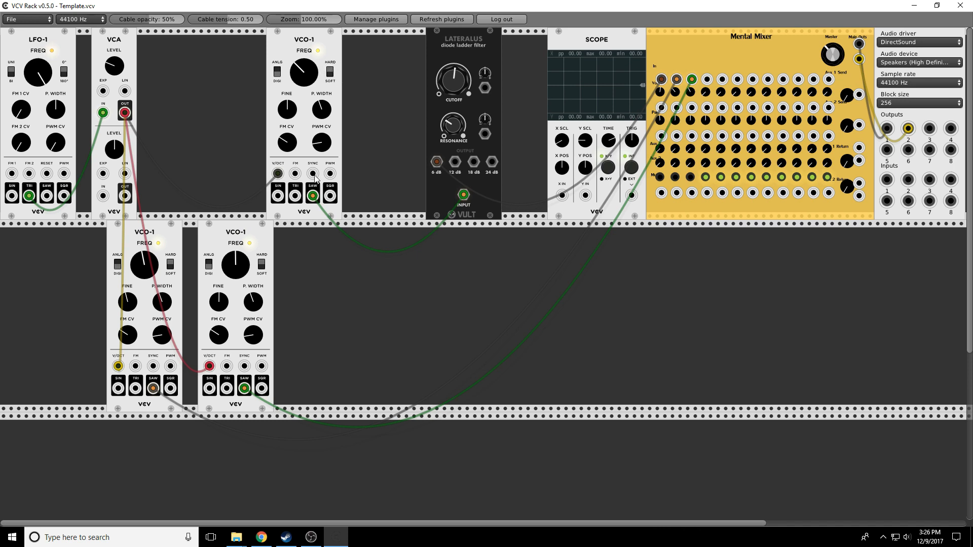
pyautogui.moveTo(293, 44); pyautogui.dragTo(218, 58)
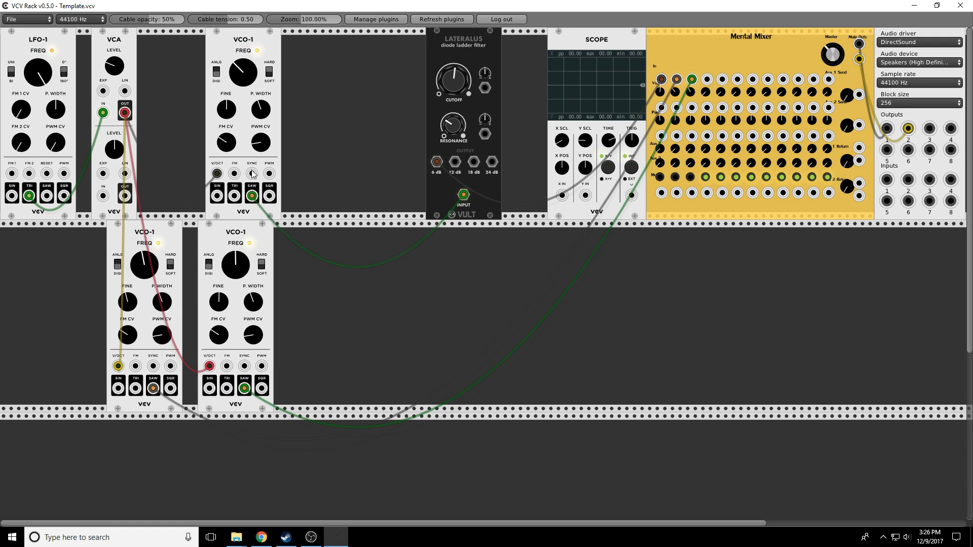
# Step: Delete the two VCO-1 modules in the lower row
pyautogui.rightClick(169, 239)
pyautogui.click(179, 299)
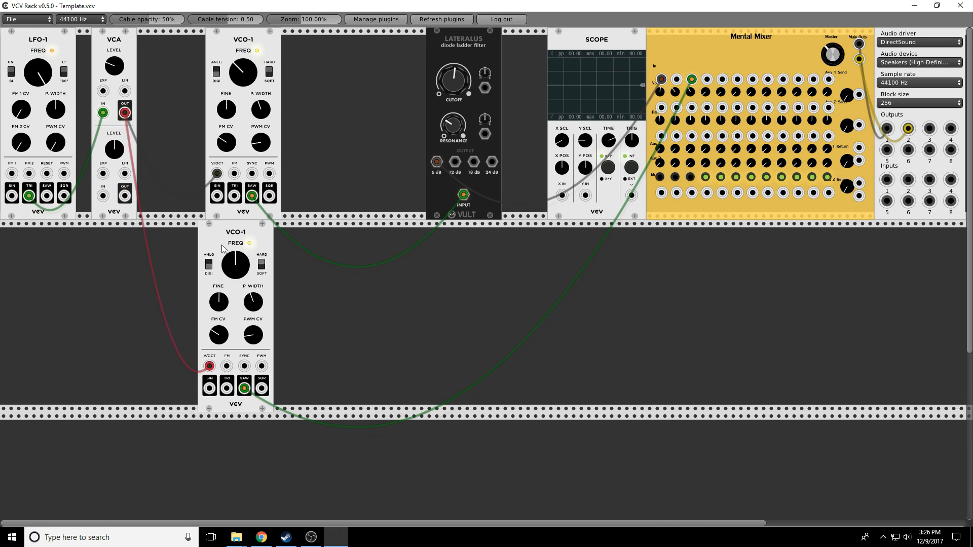
pyautogui.rightClick(223, 247)
pyautogui.click(227, 303)
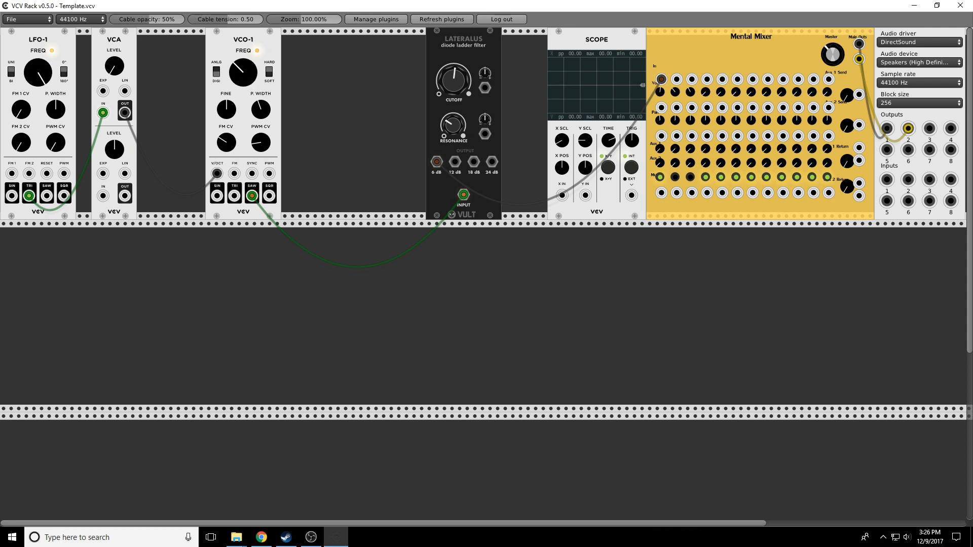
# Step: Patch the remaining VCO's triangle output directly into mixer channel 1, bypassing the filter, and raise its frequency to about the middle
pyautogui.moveTo(252, 195); pyautogui.dragTo(234, 195)
pyautogui.moveTo(244, 79); pyautogui.dragTo(245, 61)
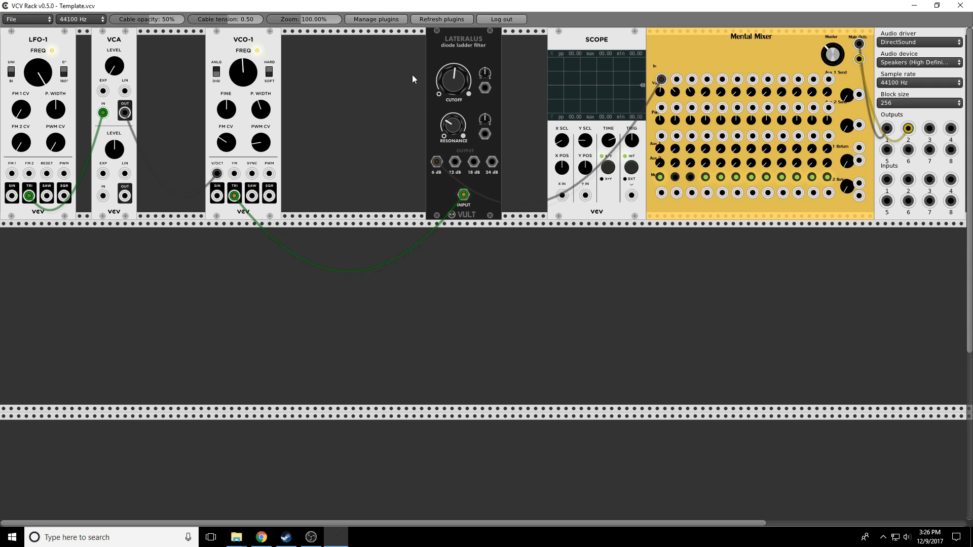
pyautogui.moveTo(454, 81); pyautogui.dragTo(455, 87)
pyautogui.moveTo(464, 193); pyautogui.dragTo(661, 79)
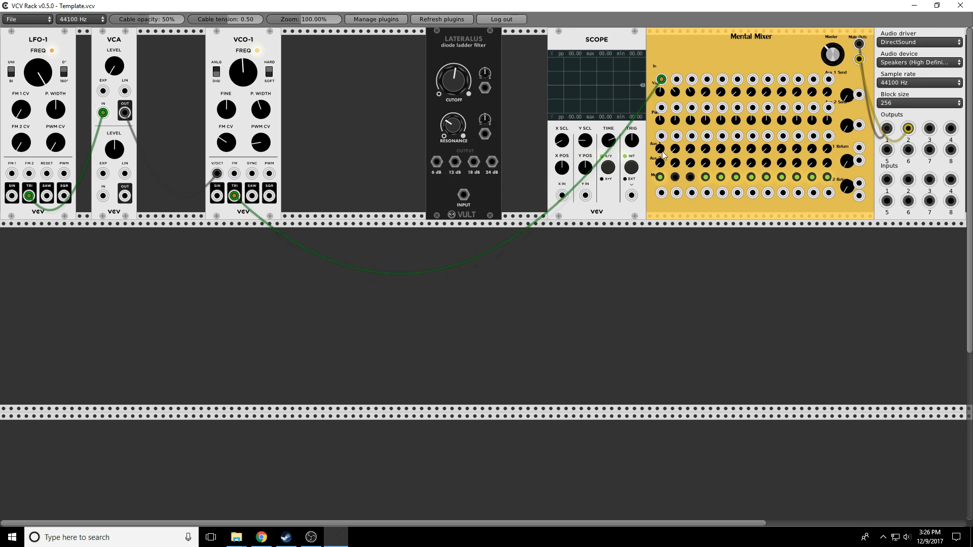
# Step: Duplicate the VCO-1 module and patch the copy's triangle output into mixer channel 2
pyautogui.rightClick(224, 46)
pyautogui.click(245, 93)
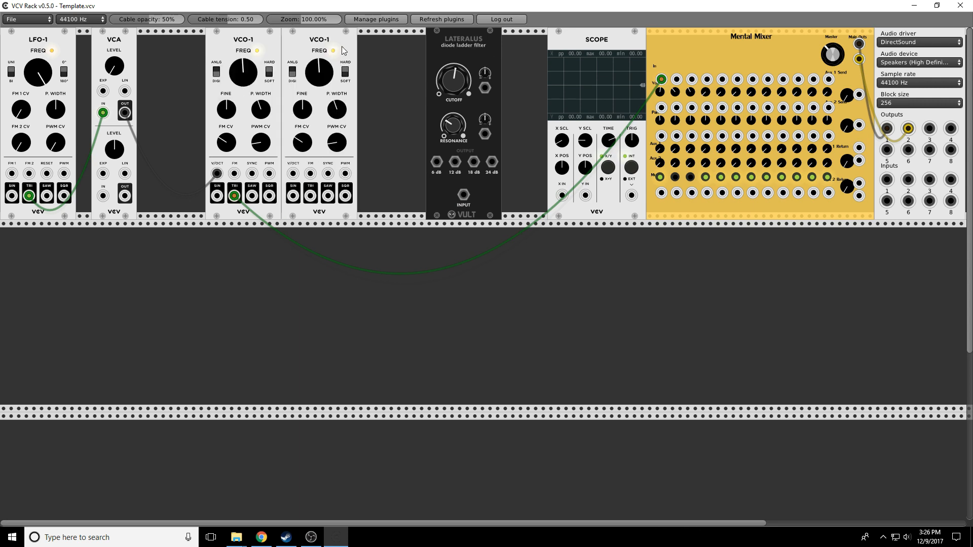
pyautogui.moveTo(310, 195); pyautogui.dragTo(677, 80)
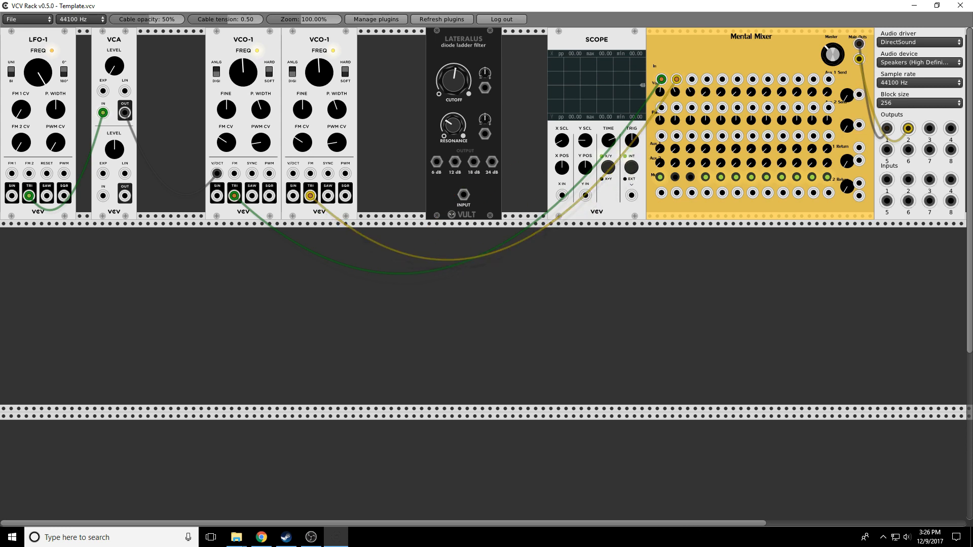
# Step: Reroute the first VCO's triangle into the second VCO's sync input, unplug the first VCO's V/OCT cable, and unmute mixer channel 2
pyautogui.moveTo(234, 196); pyautogui.dragTo(328, 179)
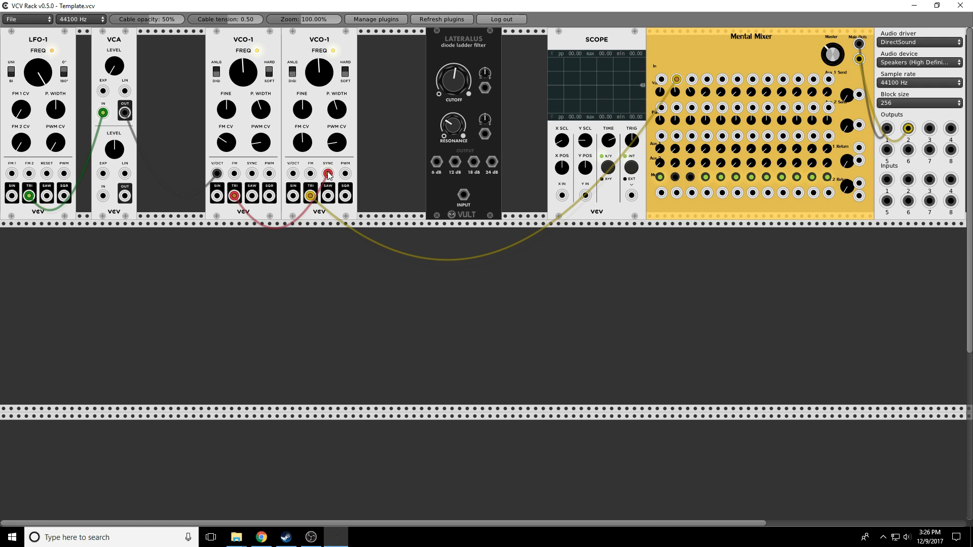
pyautogui.moveTo(217, 173); pyautogui.dragTo(171, 187)
pyautogui.click(677, 178)
pyautogui.moveTo(328, 173)
pyautogui.mouseDown()
pyautogui.moveTo(284, 189)
pyautogui.moveTo(328, 174)
pyautogui.mouseUp()
# Step: Sweep the frequencies of both VCOs up and down to audition the oscillator sync, returning both to about the middle
pyautogui.moveTo(244, 72); pyautogui.dragTo(244, 123)
pyautogui.moveTo(243, 124); pyautogui.dragTo(243, 119)
pyautogui.moveTo(320, 80); pyautogui.dragTo(319, 77)
pyautogui.moveTo(319, 72); pyautogui.dragTo(320, 67)
pyautogui.moveTo(324, 82); pyautogui.dragTo(324, 85)
pyautogui.moveTo(247, 74); pyautogui.dragTo(282, 72)
pyautogui.click(675, 177)
pyautogui.click(675, 177)
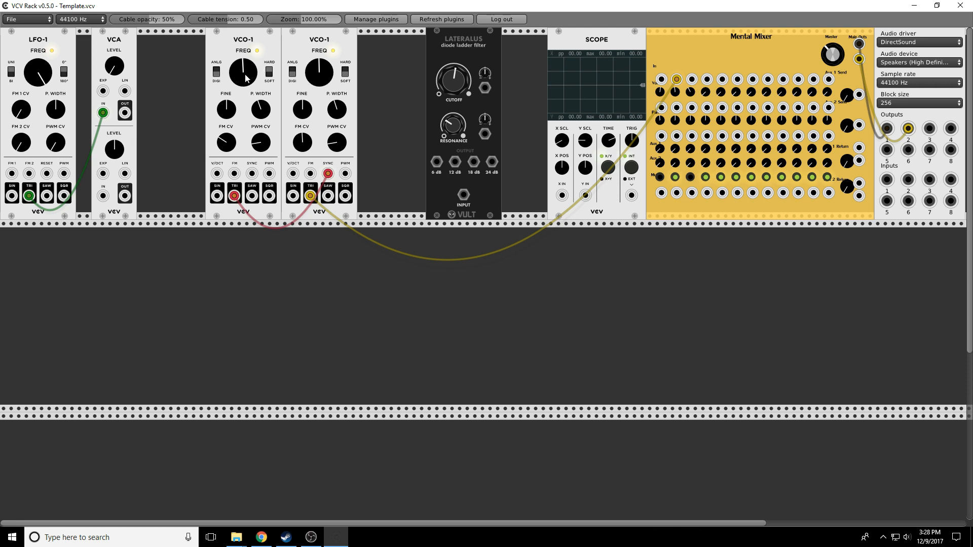
pyautogui.moveTo(239, 75)
pyautogui.mouseDown()
pyautogui.moveTo(239, 85)
pyautogui.moveTo(239, 67)
pyautogui.moveTo(242, 79)
pyautogui.mouseUp()
pyautogui.moveTo(320, 77)
pyautogui.mouseDown()
pyautogui.moveTo(320, 59)
pyautogui.moveTo(320, 69)
pyautogui.mouseUp()
# Step: Patch the VCA output into the second VCO's V/OCT input and raise the VCA level and LFO frequency to modulate the synced oscillator
pyautogui.moveTo(293, 173); pyautogui.dragTo(126, 114)
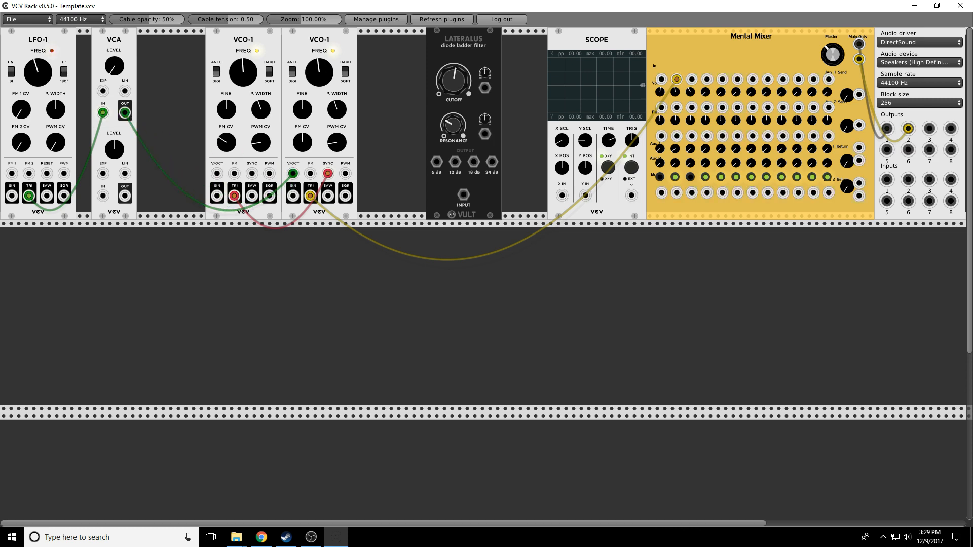
pyautogui.moveTo(113, 71); pyautogui.dragTo(113, 57)
pyautogui.moveTo(38, 72); pyautogui.dragTo(38, 62)
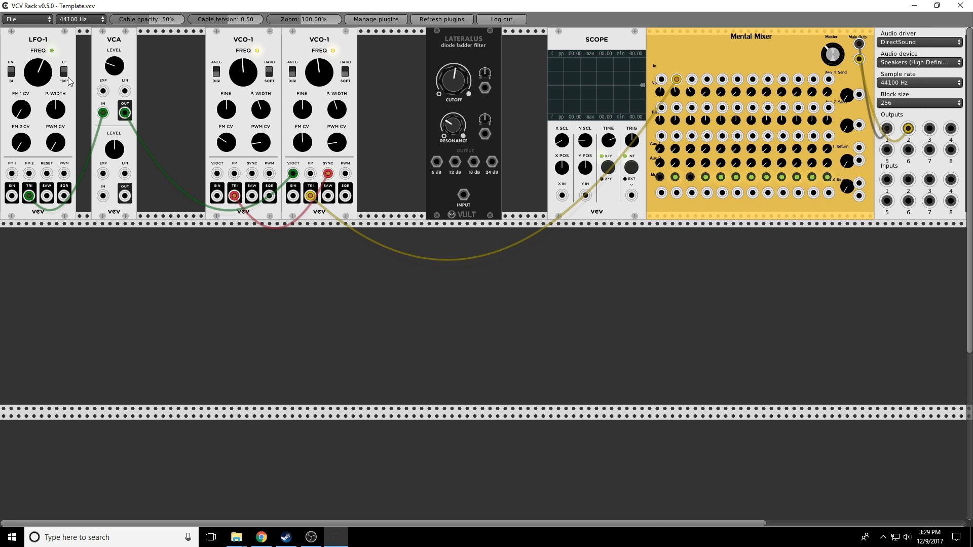
pyautogui.moveTo(111, 69); pyautogui.dragTo(111, 65)
# Step: Unplug the VCA cable from the second VCO's V/OCT input and vary that VCO's frequency by hand
pyautogui.click(675, 177)
pyautogui.moveTo(293, 173); pyautogui.dragTo(162, 173)
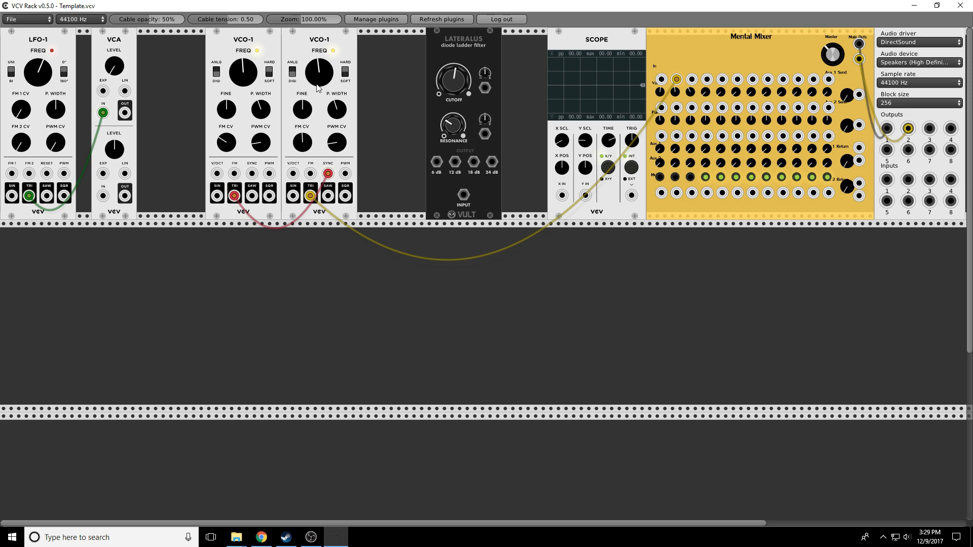
pyautogui.moveTo(319, 72); pyautogui.dragTo(319, 72)
pyautogui.moveTo(313, 77); pyautogui.dragTo(312, 77)
pyautogui.moveTo(313, 77); pyautogui.dragTo(313, 68)
pyautogui.moveTo(316, 69); pyautogui.dragTo(313, 76)
pyautogui.moveTo(331, 75); pyautogui.dragTo(331, 94)
# Step: Lower the first VCO's frequency and raise the second VCO's frequency to change the sync timbre
pyautogui.moveTo(318, 72); pyautogui.dragTo(319, 75)
pyautogui.moveTo(243, 72); pyautogui.dragTo(243, 70)
pyautogui.moveTo(310, 74); pyautogui.dragTo(311, 60)
pyautogui.moveTo(245, 77); pyautogui.dragTo(246, 89)
pyautogui.moveTo(321, 81); pyautogui.dragTo(321, 75)
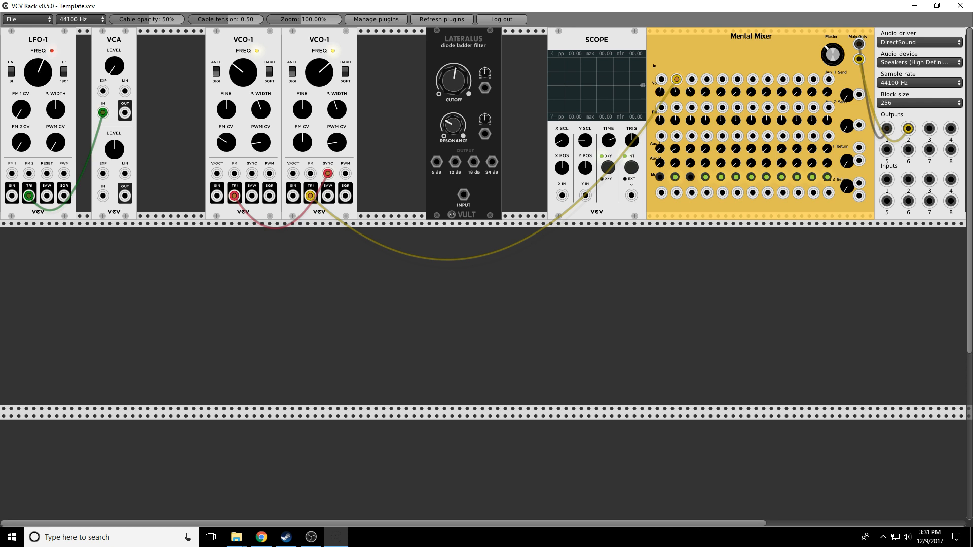
# Step: Sweep the second VCO's frequency down and up, leaving it at about the middle
pyautogui.moveTo(322, 75); pyautogui.dragTo(322, 86)
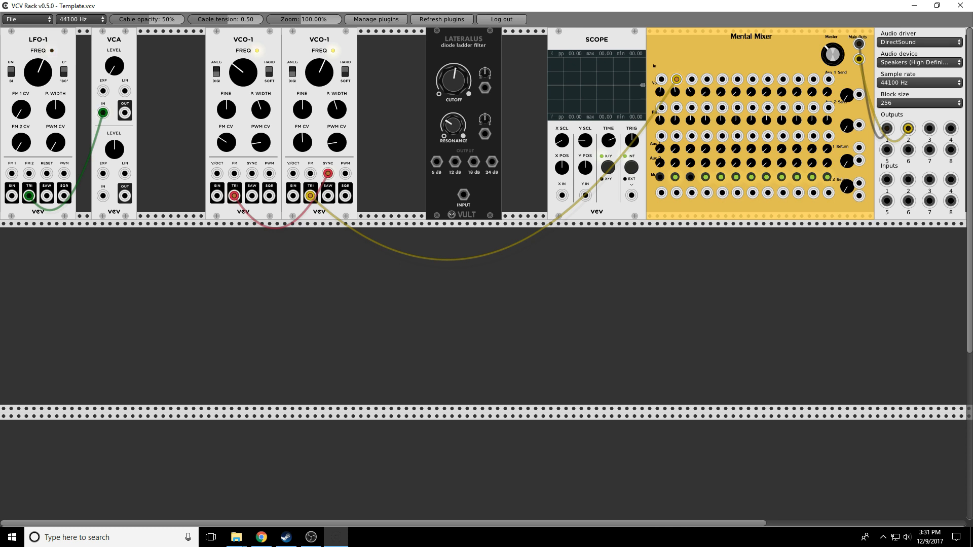
pyautogui.moveTo(322, 87); pyautogui.dragTo(321, 89)
pyautogui.moveTo(322, 89); pyautogui.dragTo(322, 70)
pyautogui.moveTo(322, 70)
pyautogui.mouseDown()
pyautogui.moveTo(321, 99)
pyautogui.moveTo(321, 71)
pyautogui.moveTo(321, 85)
pyautogui.mouseUp()
# Step: Patch the VCA output back into the second VCO's V/OCT input with mixer channel 2 muted, then unmute it and set a low VCA level
pyautogui.click(675, 177)
pyautogui.moveTo(125, 113); pyautogui.dragTo(296, 177)
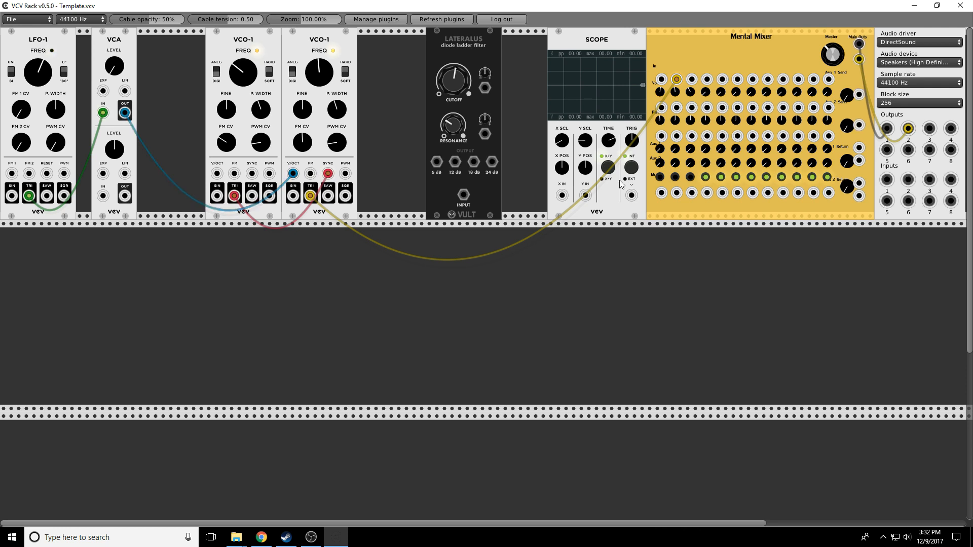
pyautogui.click(676, 177)
pyautogui.moveTo(107, 69); pyautogui.dragTo(107, 81)
# Step: Route the second VCO's triangle through the Lateralus filter's 6 dB output into mixer channel 1 and vary the cutoff and resonance
pyautogui.moveTo(676, 79); pyautogui.dragTo(463, 195)
pyautogui.moveTo(436, 162); pyautogui.dragTo(661, 80)
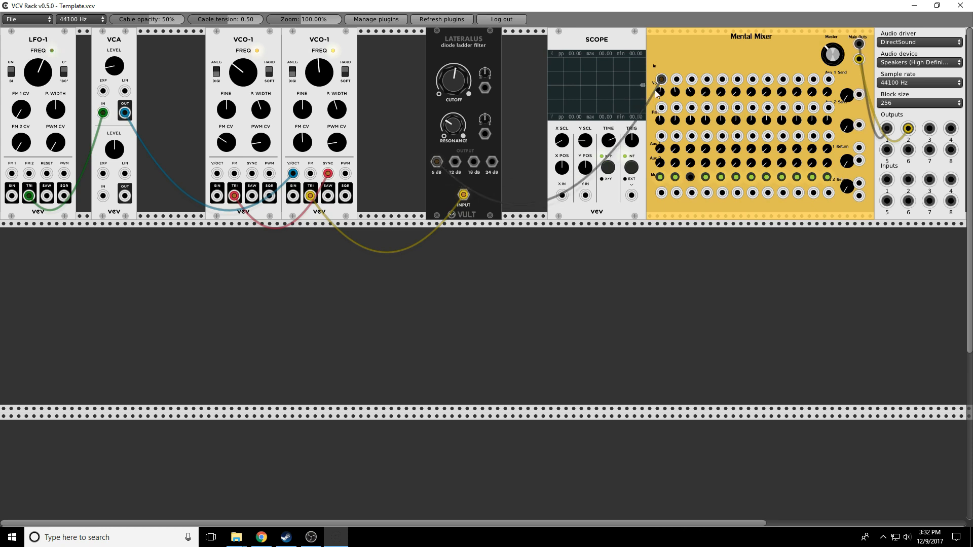
pyautogui.moveTo(461, 82)
pyautogui.mouseDown()
pyautogui.moveTo(461, 98)
pyautogui.moveTo(461, 82)
pyautogui.mouseUp()
pyautogui.moveTo(456, 126); pyautogui.dragTo(454, 161)
pyautogui.moveTo(454, 125); pyautogui.dragTo(454, 134)
pyautogui.moveTo(453, 80)
pyautogui.mouseDown()
pyautogui.moveTo(452, 100)
pyautogui.moveTo(453, 82)
pyautogui.mouseUp()
# Step: Replace the filter's input with the first VCO's triangle output and sweep the Lateralus cutoff and resonance
pyautogui.rightClick(310, 195)
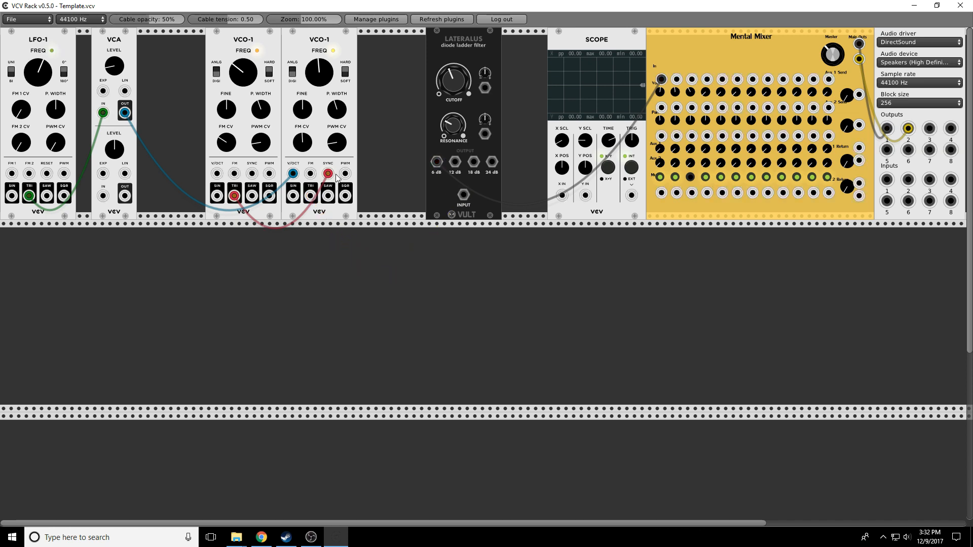
pyautogui.moveTo(328, 173); pyautogui.dragTo(463, 194)
pyautogui.moveTo(450, 87); pyautogui.dragTo(454, 117)
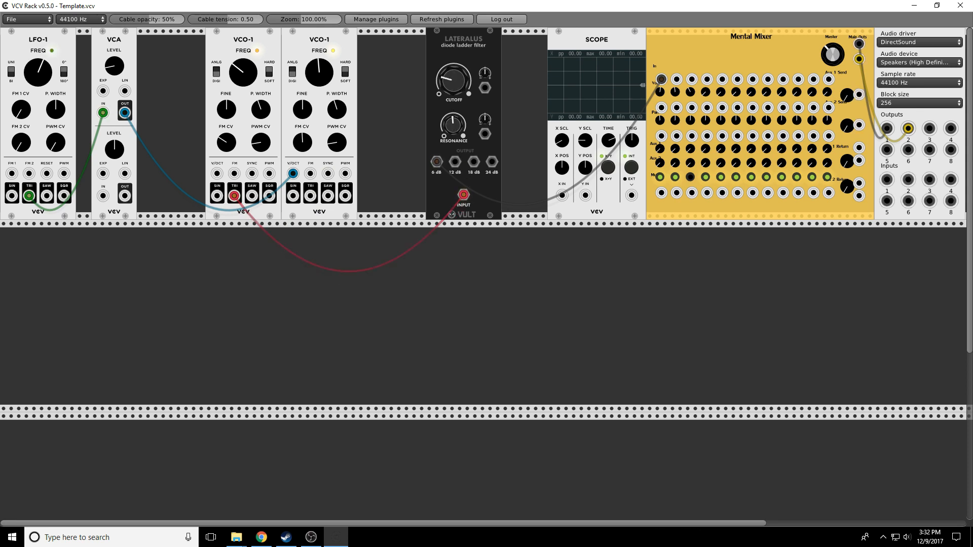
pyautogui.moveTo(657, 89); pyautogui.dragTo(657, 89)
pyautogui.moveTo(458, 83)
pyautogui.mouseDown()
pyautogui.moveTo(458, 60)
pyautogui.moveTo(458, 72)
pyautogui.mouseUp()
pyautogui.moveTo(454, 135); pyautogui.dragTo(454, 132)
pyautogui.moveTo(447, 81); pyautogui.dragTo(447, 93)
# Step: Switch the filter's source to the first VCO's saw and then its sine output, adjusting the Lateralus cutoff and raising the resonance
pyautogui.moveTo(236, 199); pyautogui.dragTo(254, 199)
pyautogui.moveTo(448, 91); pyautogui.dragTo(448, 84)
pyautogui.moveTo(252, 196); pyautogui.dragTo(218, 205)
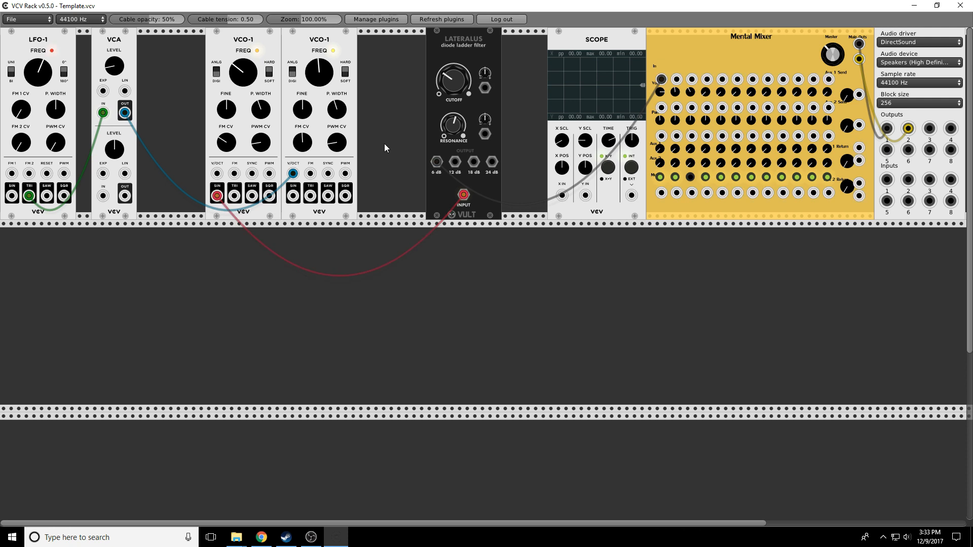
pyautogui.moveTo(448, 84); pyautogui.dragTo(448, 85)
pyautogui.moveTo(453, 129); pyautogui.dragTo(453, 118)
pyautogui.moveTo(459, 84); pyautogui.dragTo(459, 79)
# Step: Patch the first VCO's sine into the second VCO's sync and the second's sine into the Lateralus, raising the LFO frequency and sweeping the cutoff
pyautogui.moveTo(463, 195); pyautogui.dragTo(328, 173)
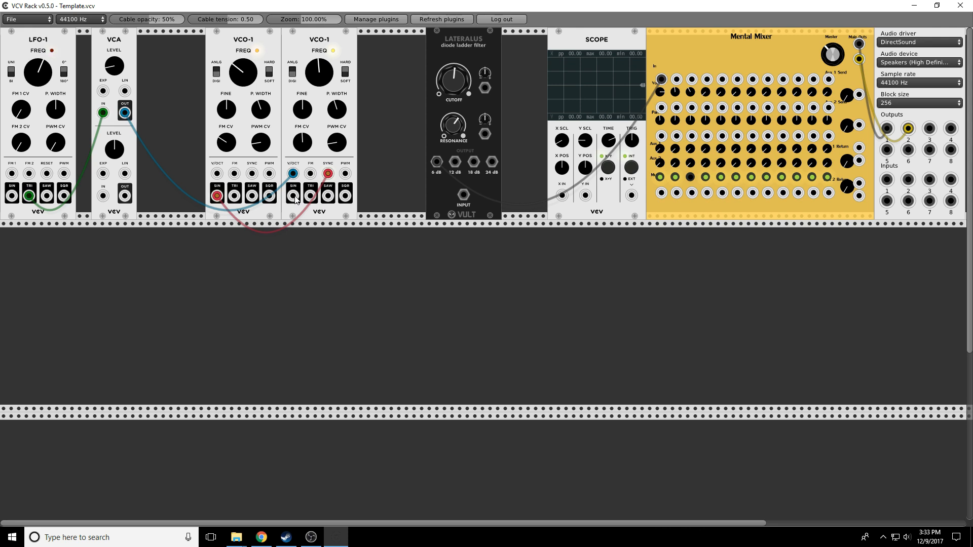
pyautogui.moveTo(294, 196); pyautogui.dragTo(465, 197)
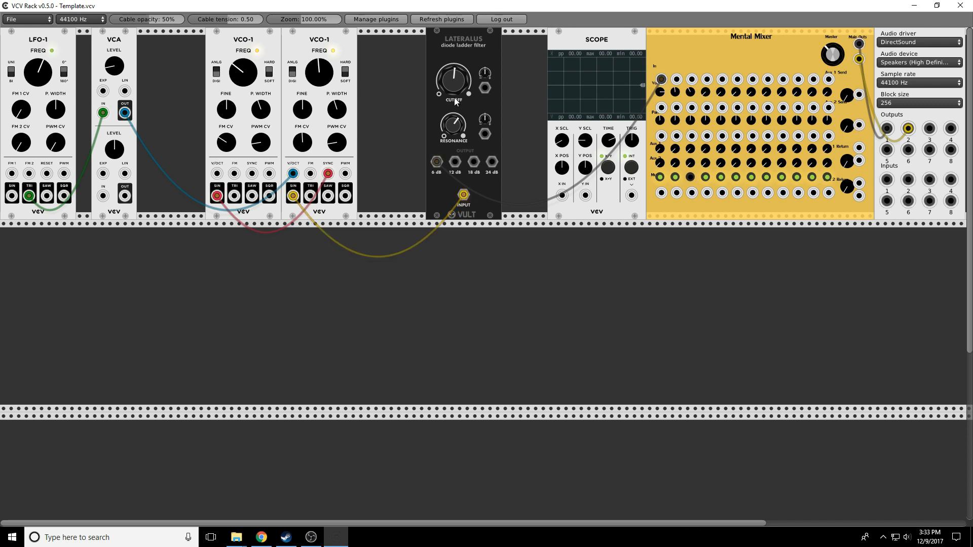
pyautogui.moveTo(453, 81); pyautogui.dragTo(453, 106)
pyautogui.moveTo(38, 73); pyautogui.dragTo(38, 10)
pyautogui.moveTo(454, 80)
pyautogui.mouseDown()
pyautogui.moveTo(453, 126)
pyautogui.moveTo(448, 33)
pyautogui.moveTo(449, 83)
pyautogui.mouseUp()
# Step: Unplug the sync cable, feed the first VCO's sine into the Lateralus instead, and set the cutoff to about the middle
pyautogui.moveTo(328, 174); pyautogui.dragTo(357, 325)
pyautogui.moveTo(293, 196); pyautogui.dragTo(217, 196)
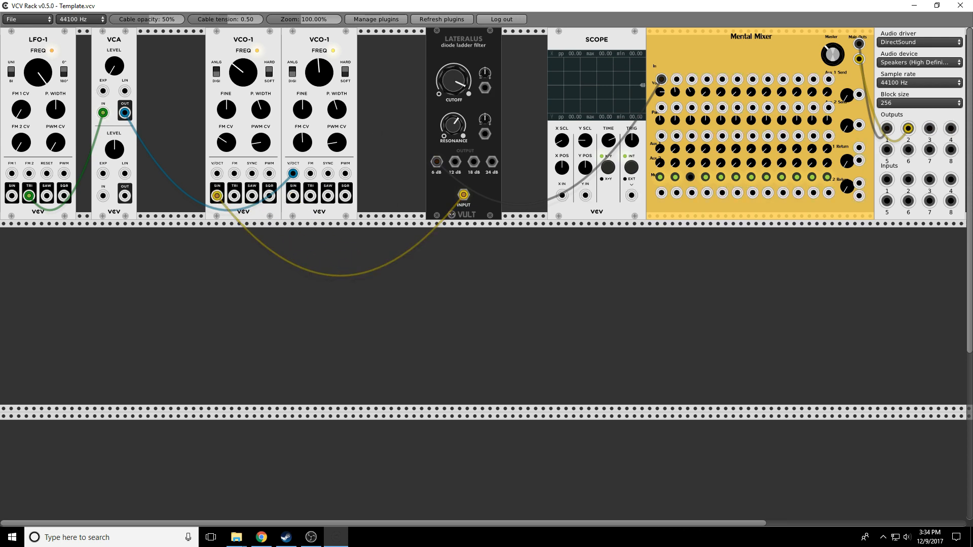
pyautogui.moveTo(454, 79); pyautogui.dragTo(454, 83)
# Step: Return the first VCO's sine to the second VCO's sync input, patch the second VCO's saw into the Lateralus, and lower the cutoff
pyautogui.moveTo(465, 196); pyautogui.dragTo(328, 173)
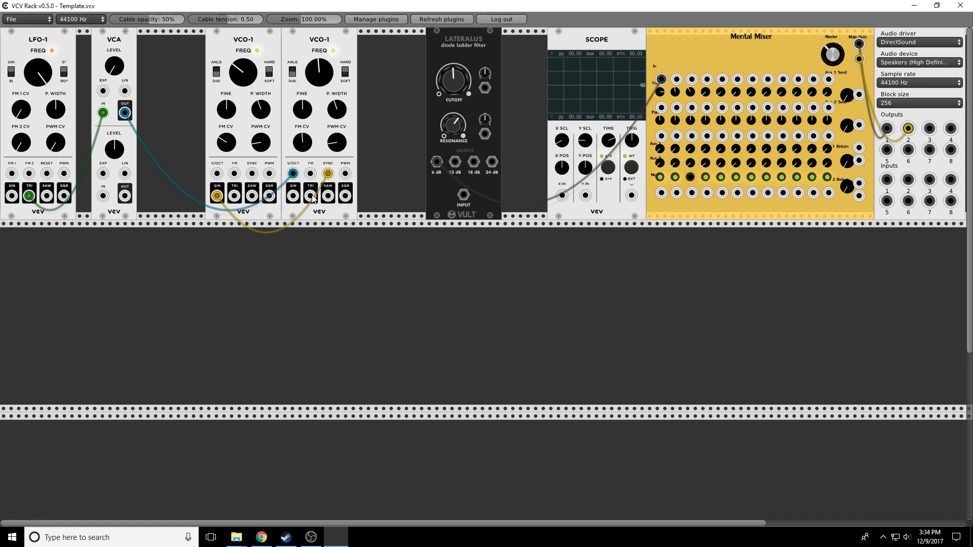
pyautogui.moveTo(328, 196); pyautogui.dragTo(463, 194)
pyautogui.moveTo(452, 80); pyautogui.dragTo(452, 97)
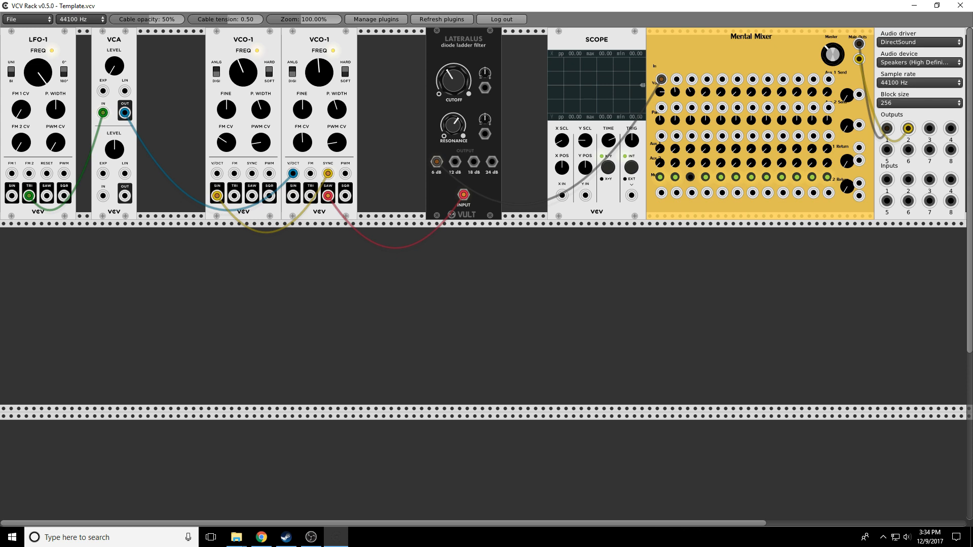
# Step: Adjust the frequencies of both VCOs, sweep the Lateralus cutoff down, and lower its resonance
pyautogui.moveTo(243, 72); pyautogui.dragTo(244, 60)
pyautogui.moveTo(324, 81); pyautogui.dragTo(324, 83)
pyautogui.moveTo(447, 78); pyautogui.dragTo(447, 71)
pyautogui.moveTo(450, 132); pyautogui.dragTo(450, 135)
pyautogui.moveTo(233, 70); pyautogui.dragTo(233, 70)
pyautogui.moveTo(445, 80); pyautogui.dragTo(444, 86)
# Step: Disconnect the Lateralus, patch the second VCO's saw directly into the mixer's first input, and move the filter to the second row
pyautogui.rightClick(457, 45)
pyautogui.click(396, 65)
pyautogui.click(437, 163)
pyautogui.moveTo(463, 195); pyautogui.dragTo(661, 80)
pyautogui.moveTo(467, 40); pyautogui.dragTo(317, 229)
# Step: Add a Fundamental 8vert module and place it in the first row with a gap after the second VCO
pyautogui.rightClick(393, 114)
pyautogui.click(269, 181)
pyautogui.scroll(-2, 438, 156)
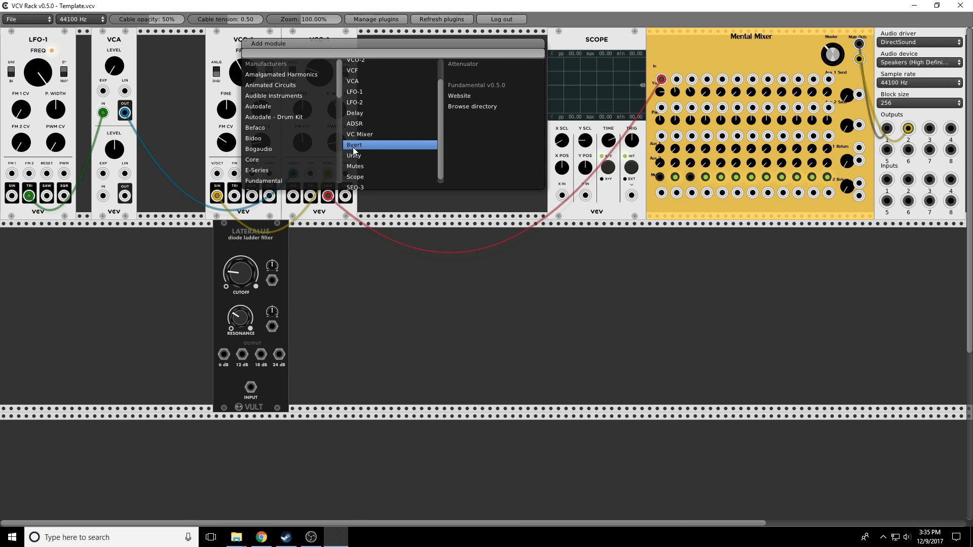
pyautogui.click(353, 147)
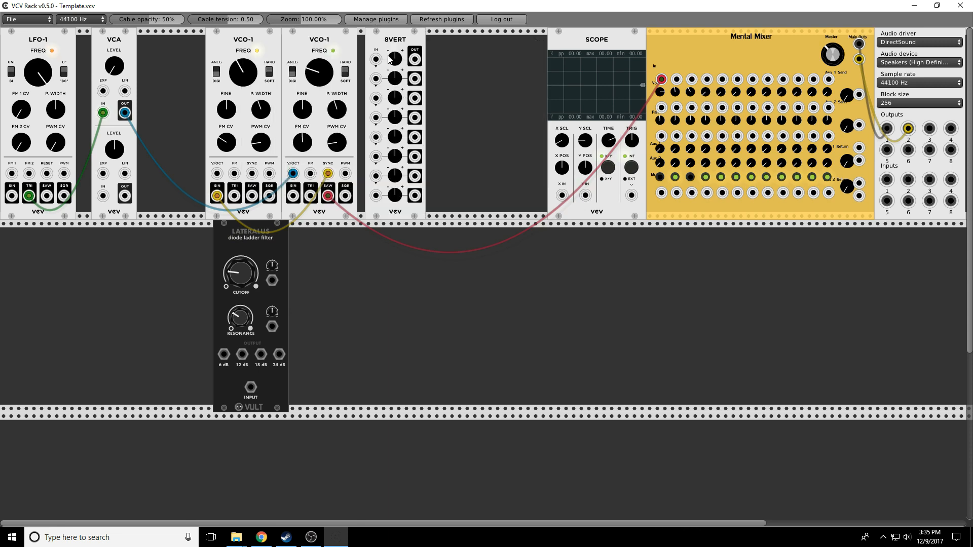
pyautogui.moveTo(393, 40); pyautogui.dragTo(416, 43)
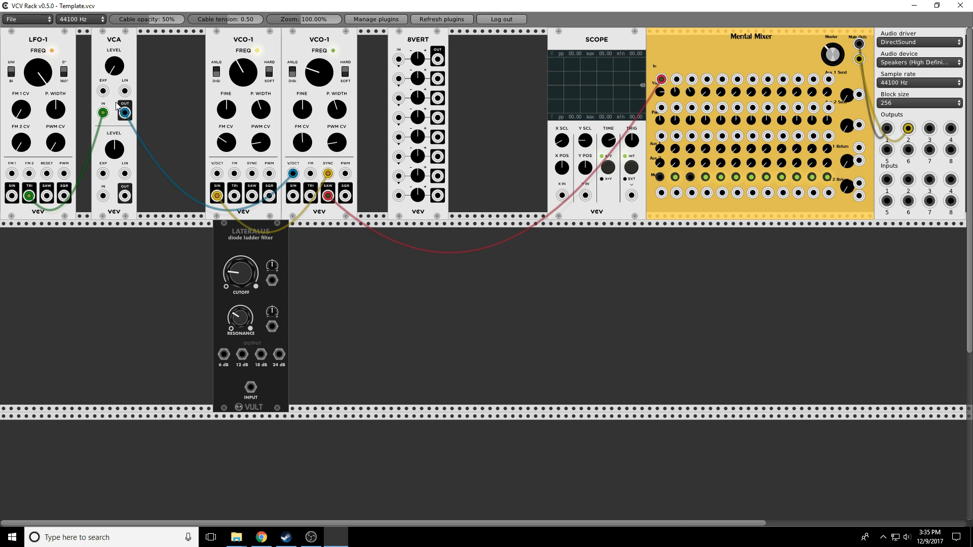
# Step: Delete the second VCO and move the VCA into the space between the remaining VCO and the 8vert
pyautogui.rightClick(322, 45)
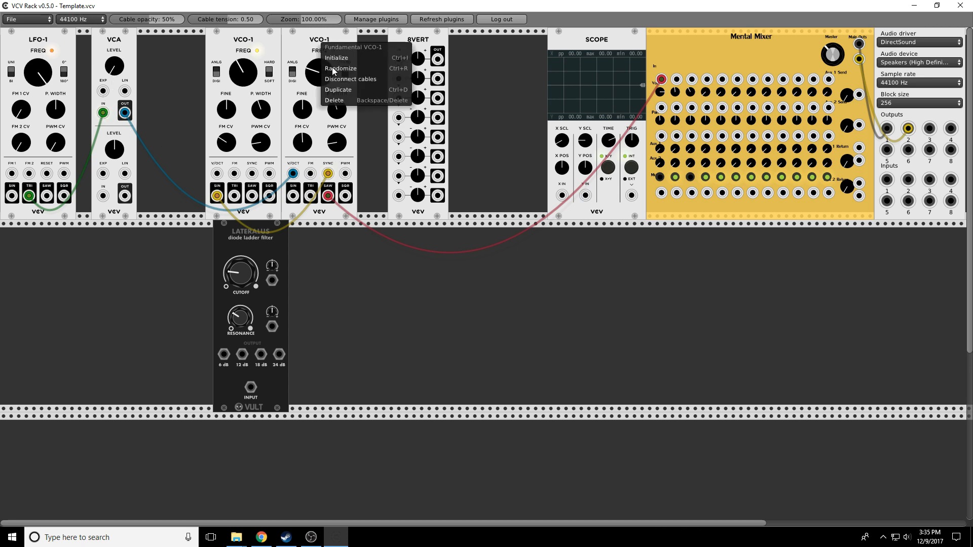
pyautogui.click(342, 103)
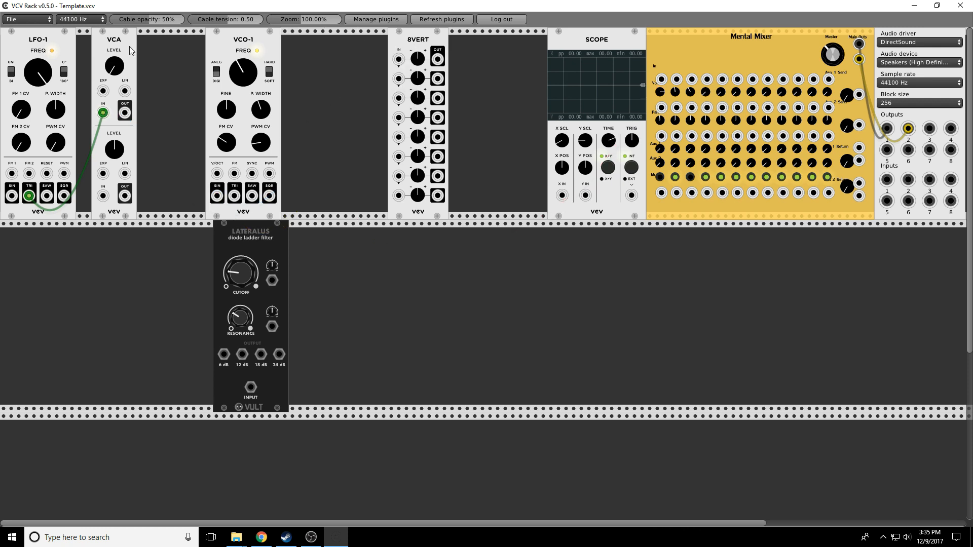
pyautogui.moveTo(129, 50); pyautogui.dragTo(351, 50)
# Step: Patch the VCO's triangle through the VCA into the mixer's first input and unmute mixer channels 1 and 3
pyautogui.moveTo(323, 113); pyautogui.dragTo(400, 130)
pyautogui.moveTo(469, 137); pyautogui.dragTo(662, 79)
pyautogui.click(659, 177)
pyautogui.click(690, 177)
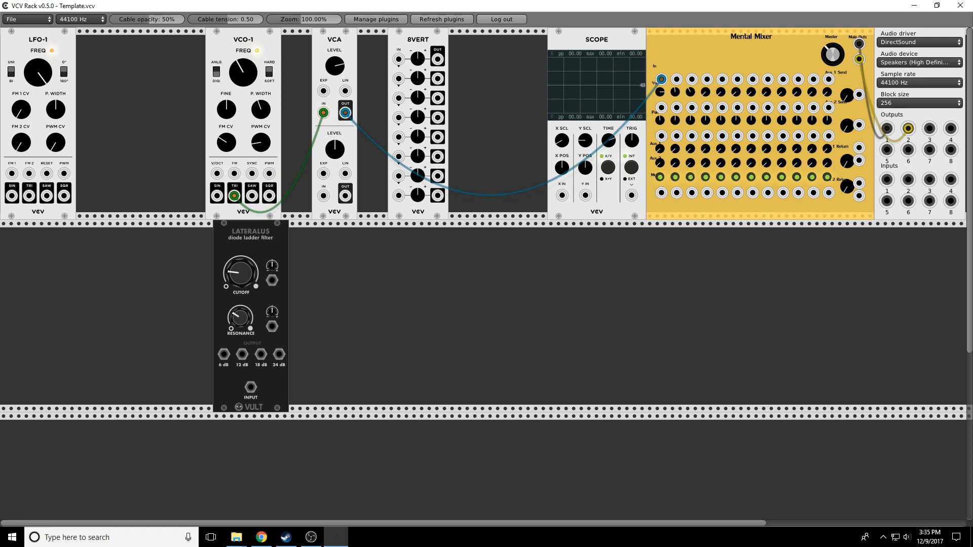
# Step: Vary the VCA level, then reroute its input and output cables to the first channel of the 8vert
pyautogui.moveTo(335, 66); pyautogui.dragTo(335, 21)
pyautogui.moveTo(335, 66); pyautogui.dragTo(335, 23)
pyautogui.moveTo(344, 118); pyautogui.dragTo(437, 60)
pyautogui.moveTo(324, 112); pyautogui.dragTo(399, 59)
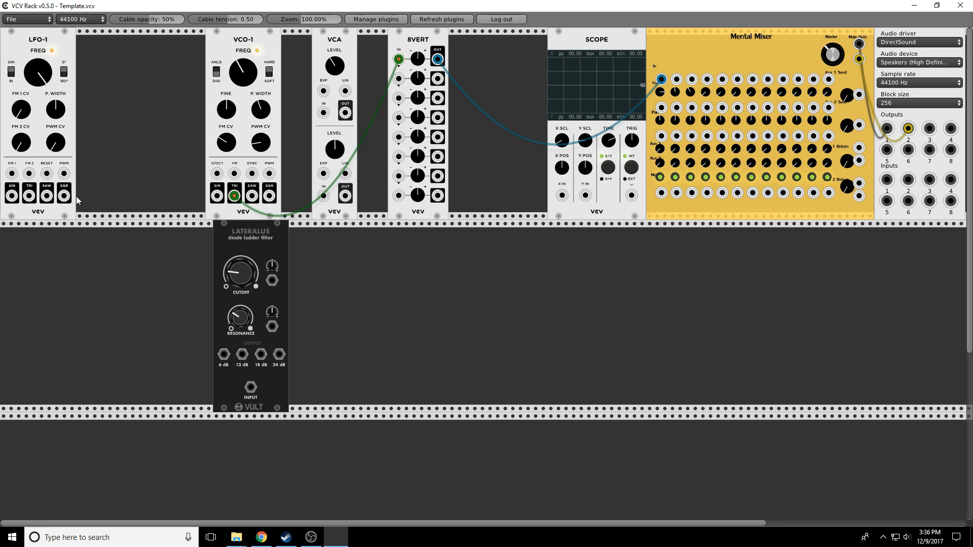
# Step: Patch the LFO's saw output into the Scope's X input and raise the LFO frequency
pyautogui.moveTo(47, 196); pyautogui.dragTo(562, 195)
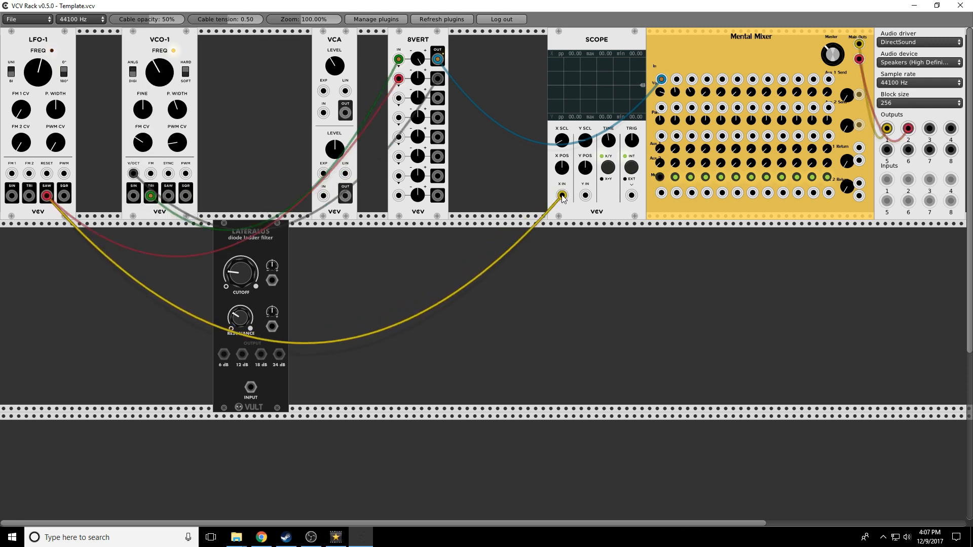
pyautogui.moveTo(562, 196); pyautogui.dragTo(562, 196)
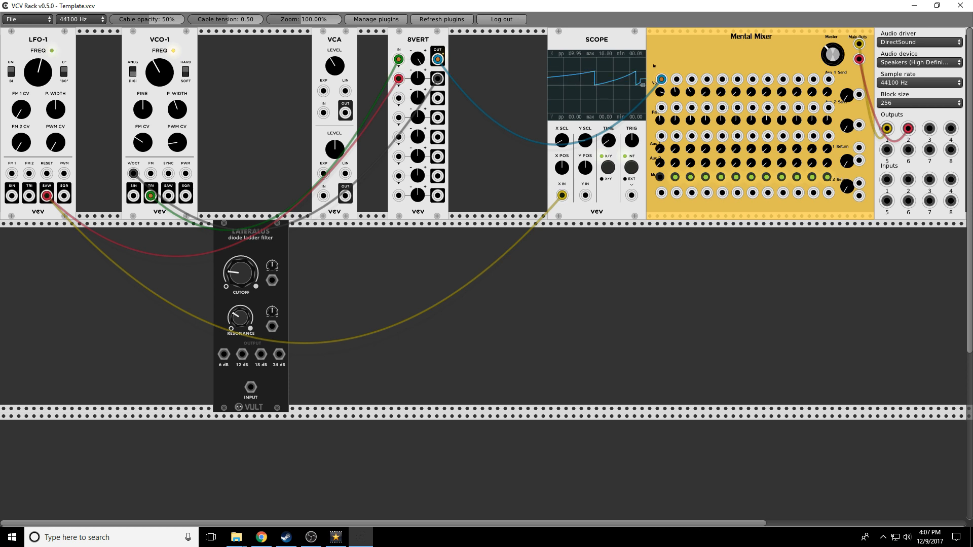
pyautogui.moveTo(38, 72); pyautogui.dragTo(38, 56)
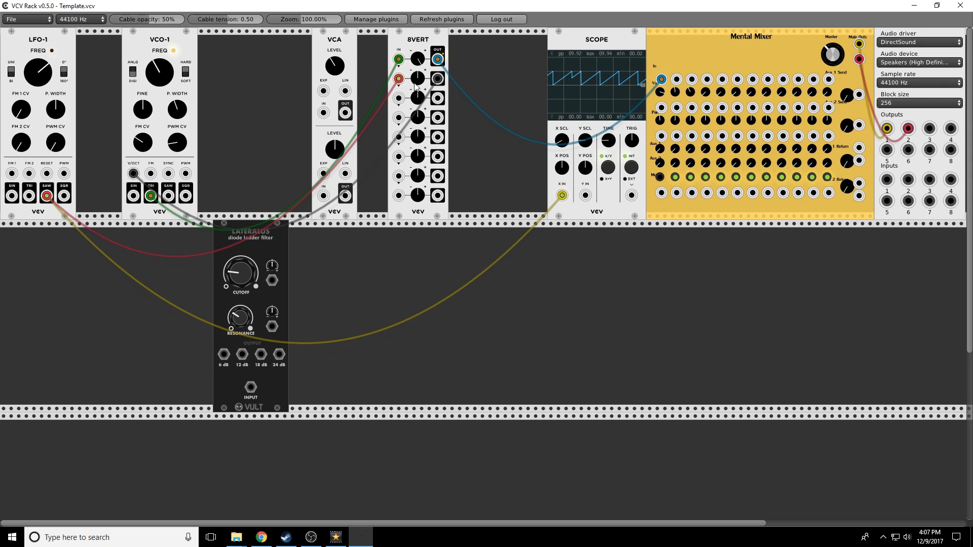
# Step: Unplug the 8vert's second output from V/OCT, patch it into the Scope's X input, and turn its second knob negative
pyautogui.moveTo(437, 78); pyautogui.dragTo(434, 146)
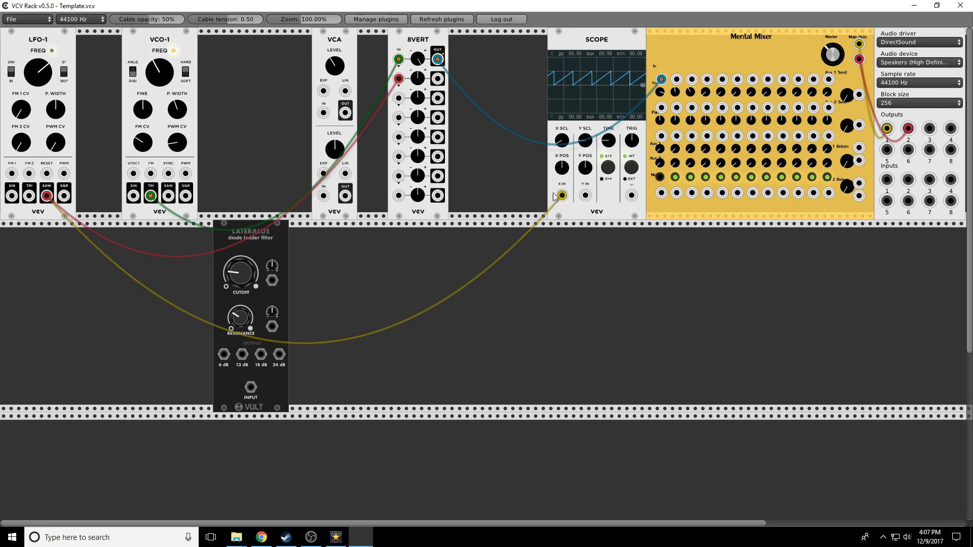
pyautogui.moveTo(560, 195)
pyautogui.mouseDown()
pyautogui.moveTo(549, 219)
pyautogui.moveTo(437, 79)
pyautogui.moveTo(423, 81)
pyautogui.moveTo(418, 46)
pyautogui.moveTo(417, 76)
pyautogui.mouseUp()
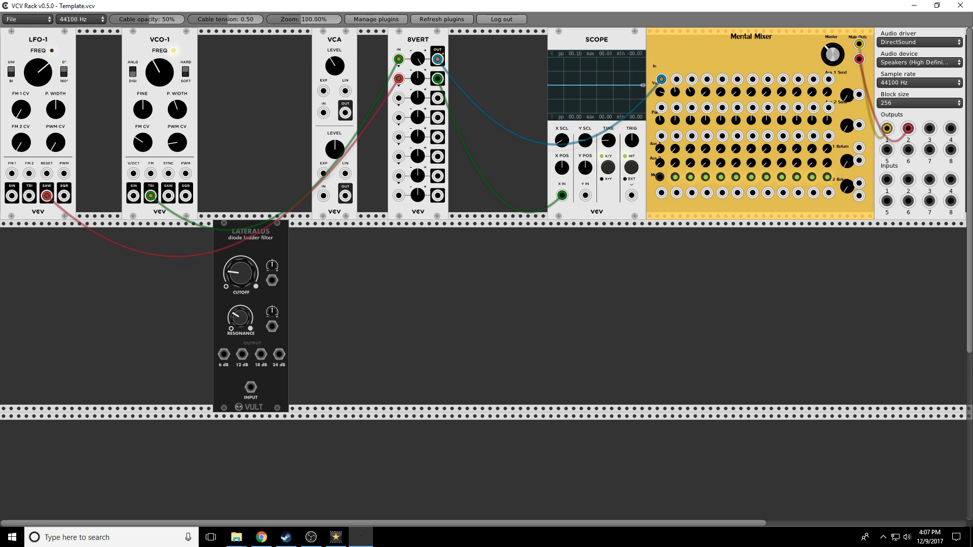
pyautogui.moveTo(417, 78); pyautogui.dragTo(417, 108)
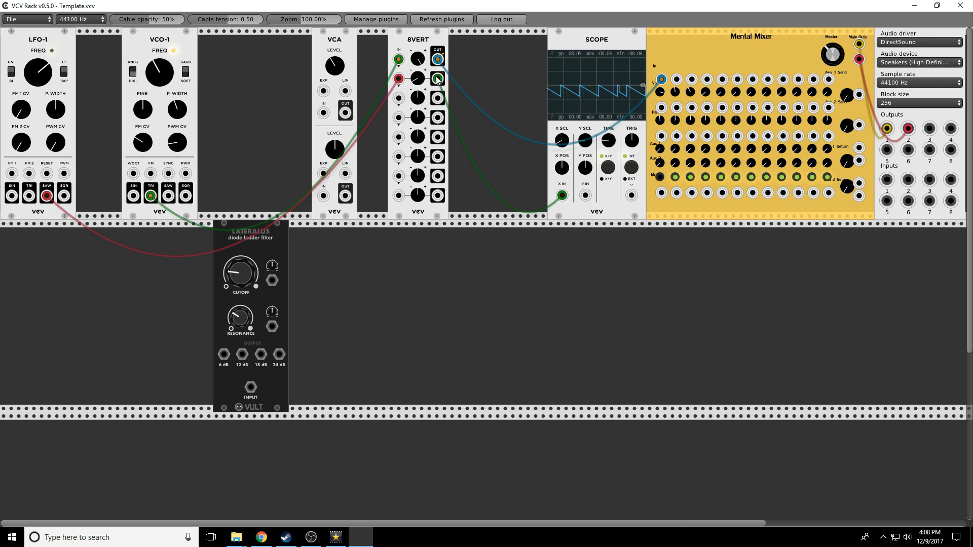
# Step: Modulate the VCO's V/OCT from the 8vert's second output, varying the LFO frequency, attenuation and phase between unmuting and muting mixer channel 1
pyautogui.moveTo(439, 80); pyautogui.dragTo(133, 173)
pyautogui.click(659, 177)
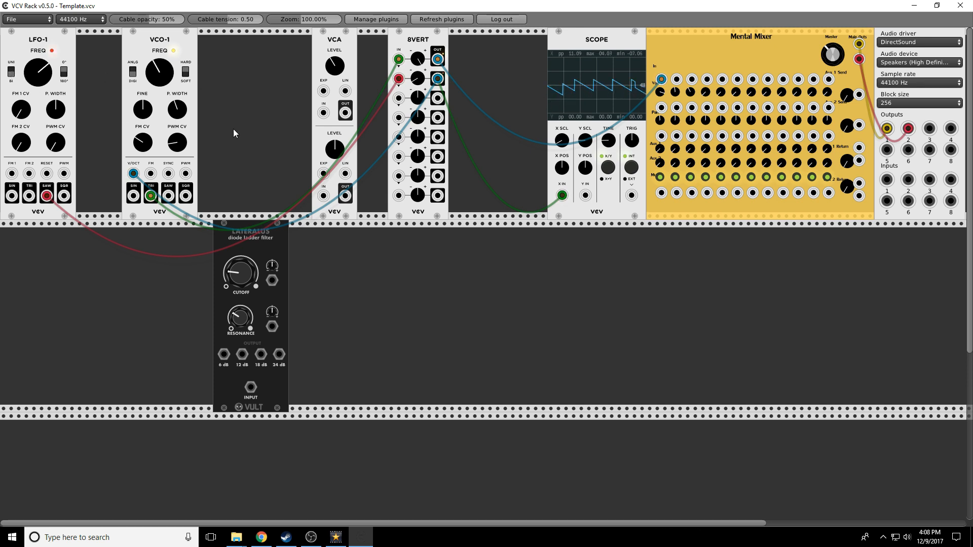
pyautogui.moveTo(34, 76); pyautogui.dragTo(34, 97)
pyautogui.moveTo(414, 79); pyautogui.dragTo(414, 79)
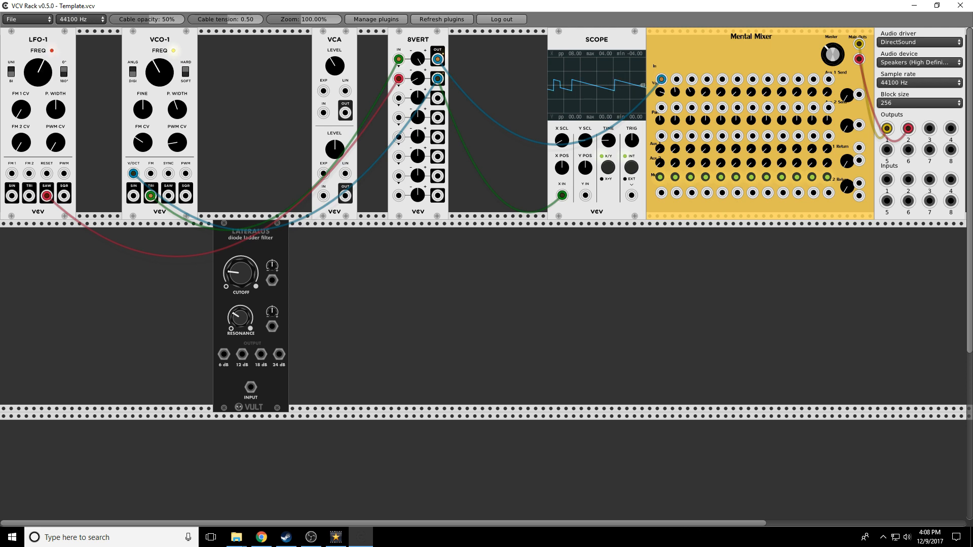
pyautogui.click(64, 73)
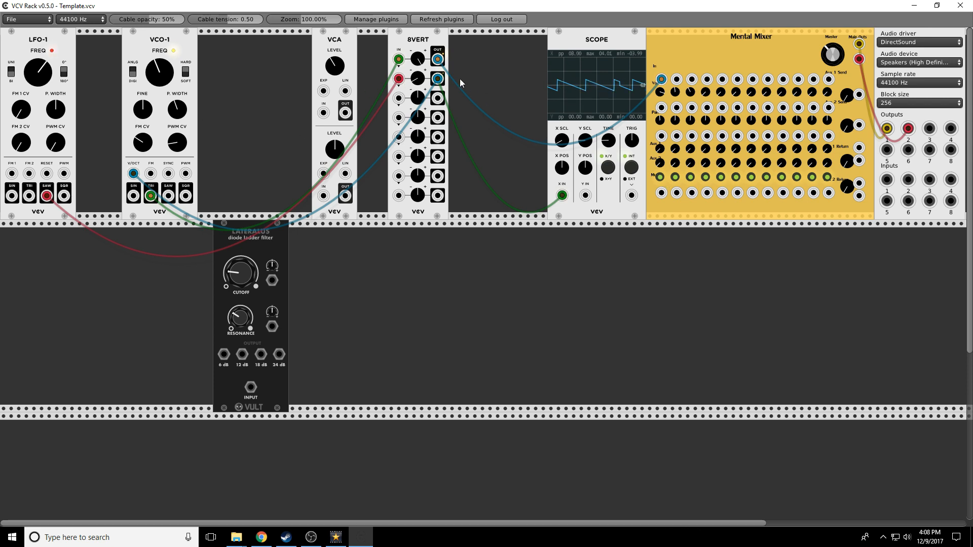
pyautogui.click(660, 177)
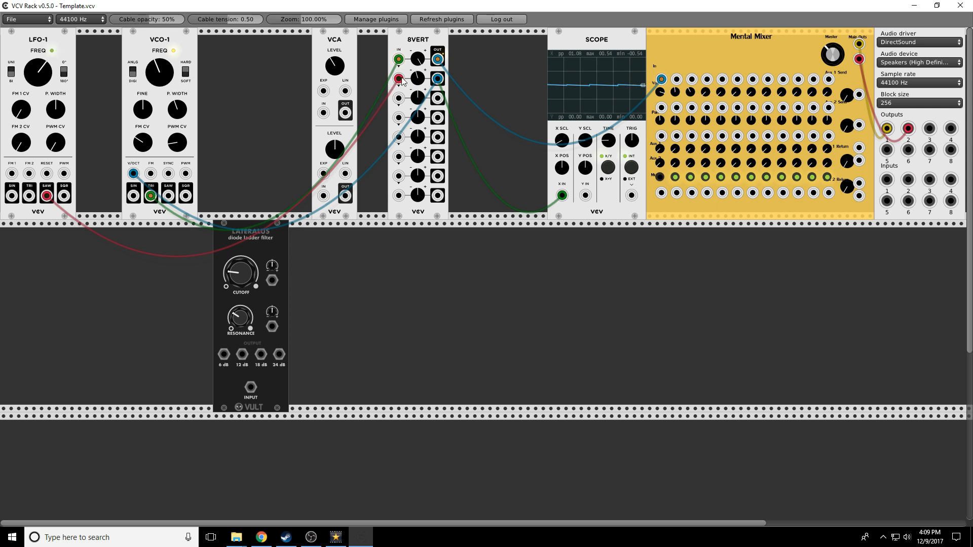
# Step: Reroute the LFO's saw through the VCA into the VCO's V/OCT input, and audition mixer channel 1 before muting it
pyautogui.moveTo(400, 79); pyautogui.dragTo(133, 173)
pyautogui.moveTo(133, 173); pyautogui.dragTo(147, 208)
pyautogui.moveTo(47, 196); pyautogui.dragTo(133, 173)
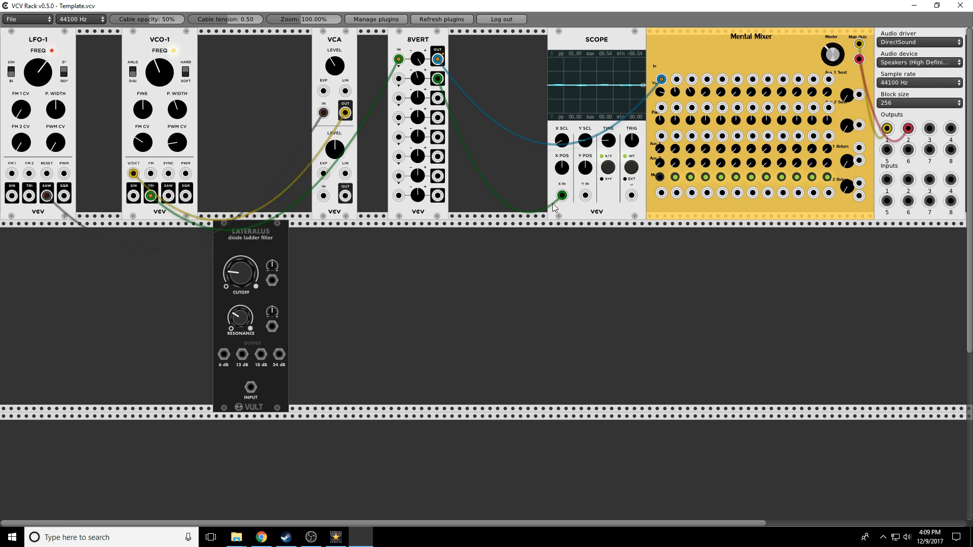
pyautogui.click(659, 177)
pyautogui.click(660, 177)
# Step: Toggle the LFO's UNI/BI switch, adjust the second 8vert knob, and move the VCO closer to the LFO
pyautogui.click(11, 73)
pyautogui.moveTo(418, 82)
pyautogui.mouseDown()
pyautogui.moveTo(418, 74)
pyautogui.moveTo(449, 126)
pyautogui.moveTo(540, 161)
pyautogui.mouseUp()
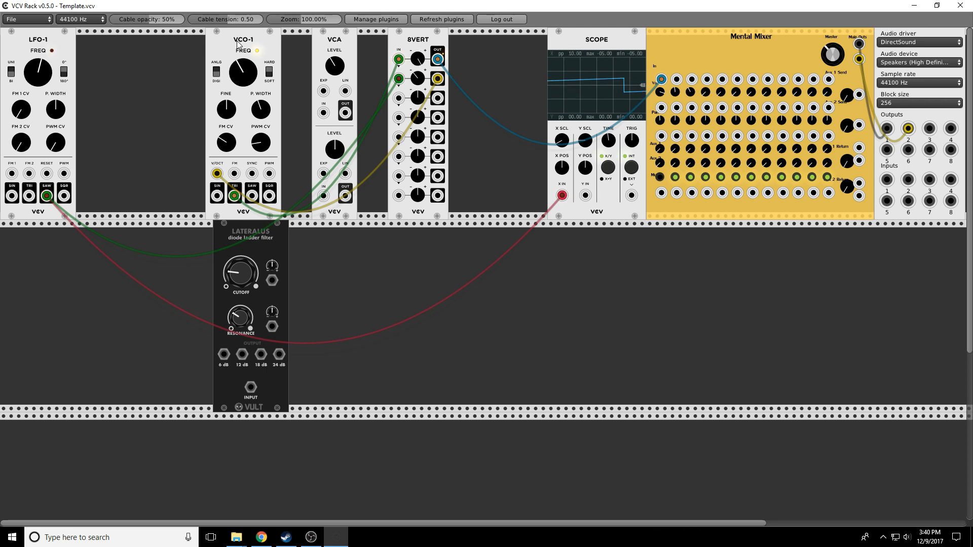
pyautogui.moveTo(238, 45); pyautogui.dragTo(153, 44)
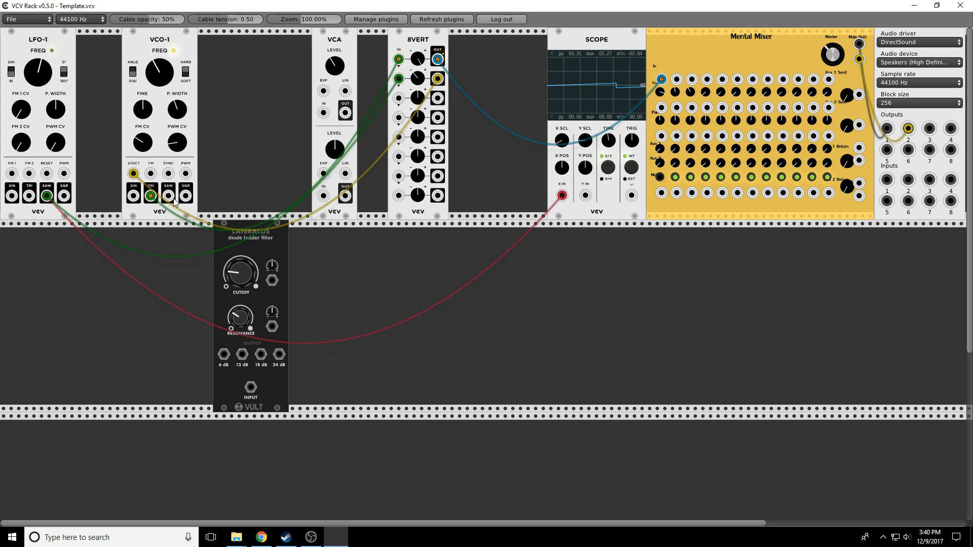